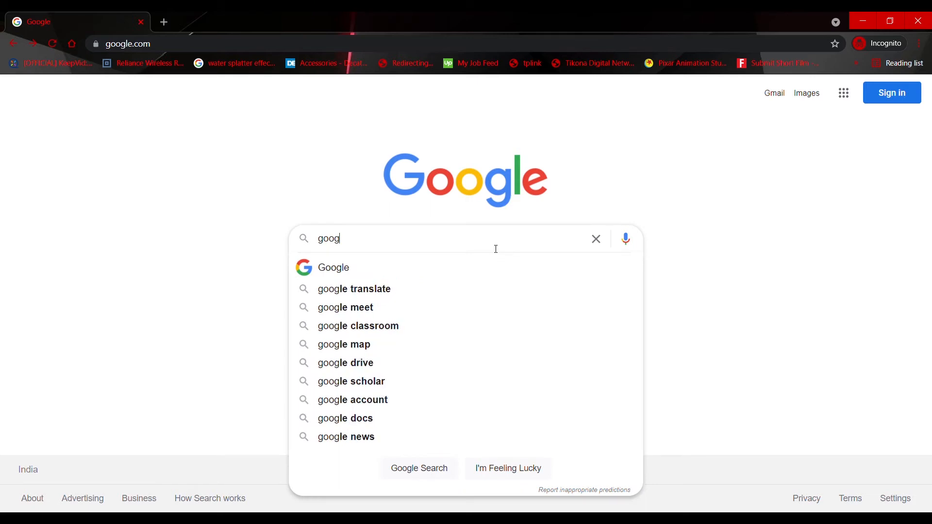
Search Google for "google my business", go to its official site and open the account sign-in page
text(e my business)
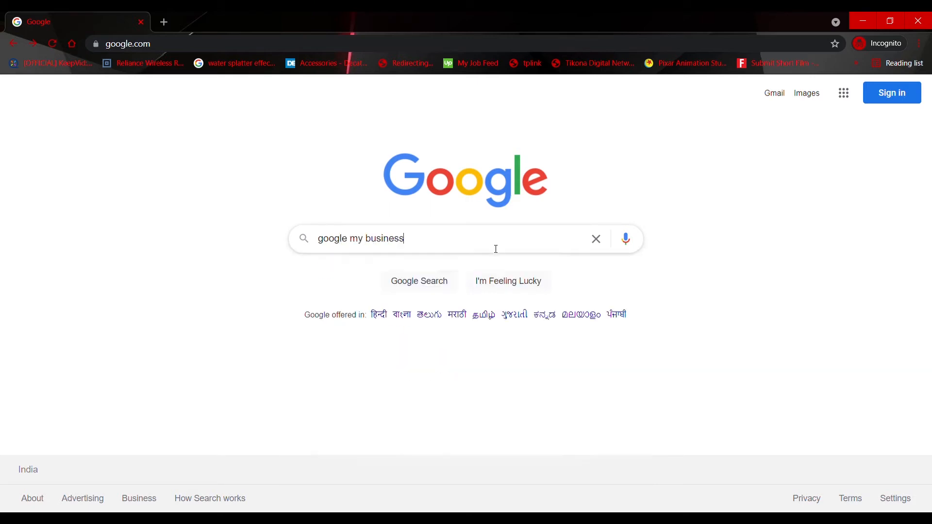
key(Return)
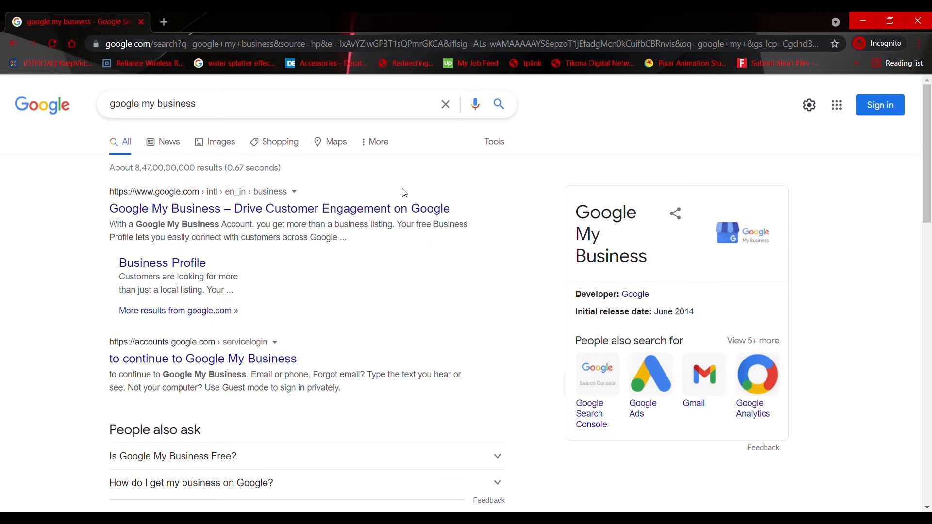
click(394, 210)
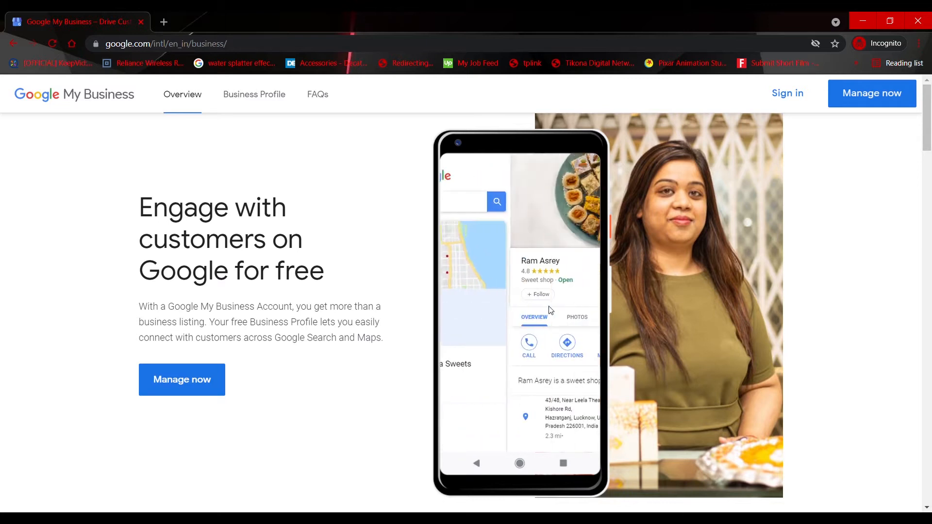
click(790, 97)
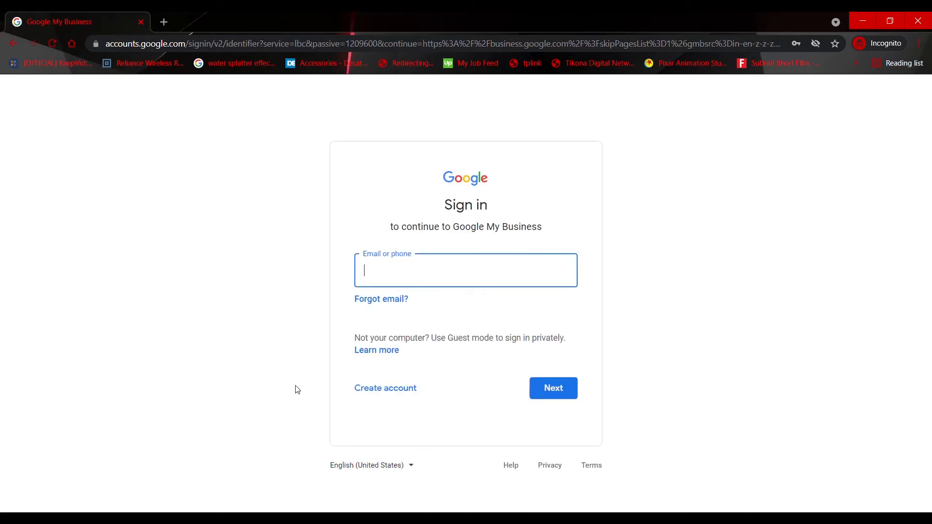
click(389, 392)
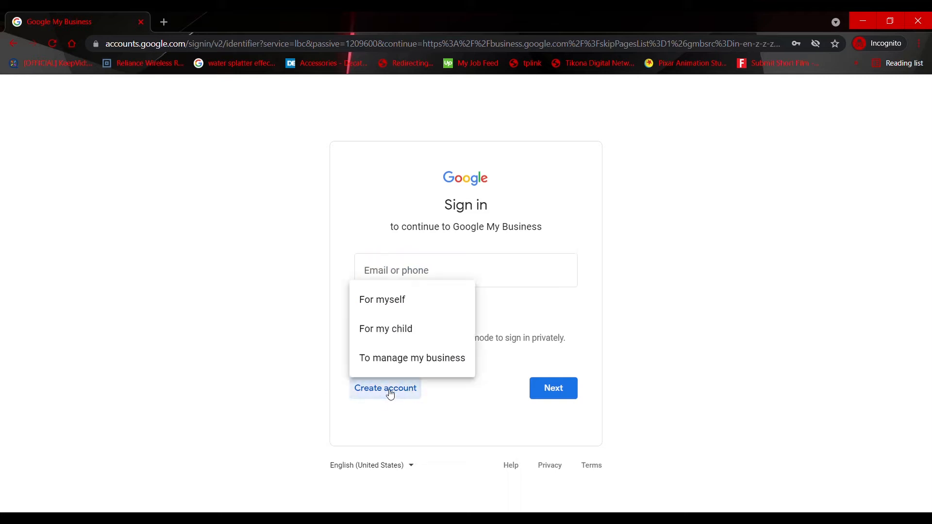
click(420, 300)
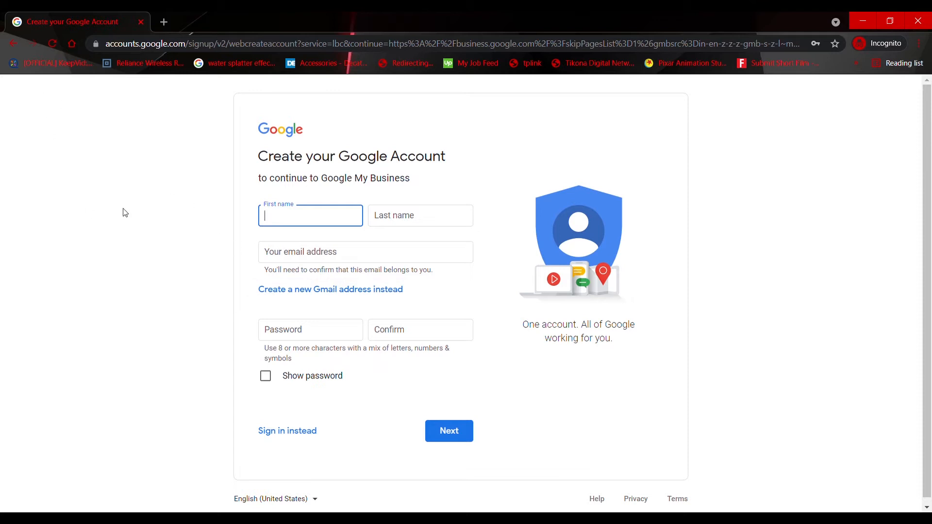
click(13, 48)
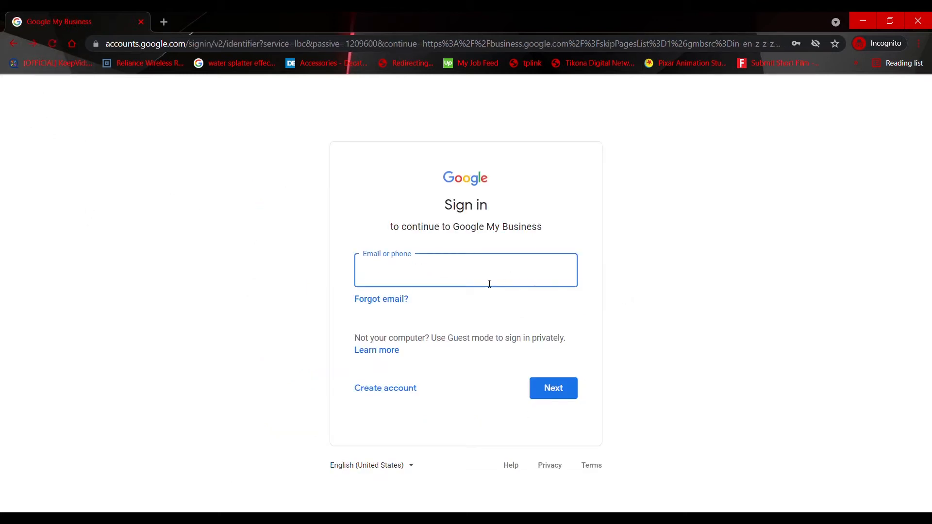
Sign in to Google My Business with the account's e-mail and password
key(Return)
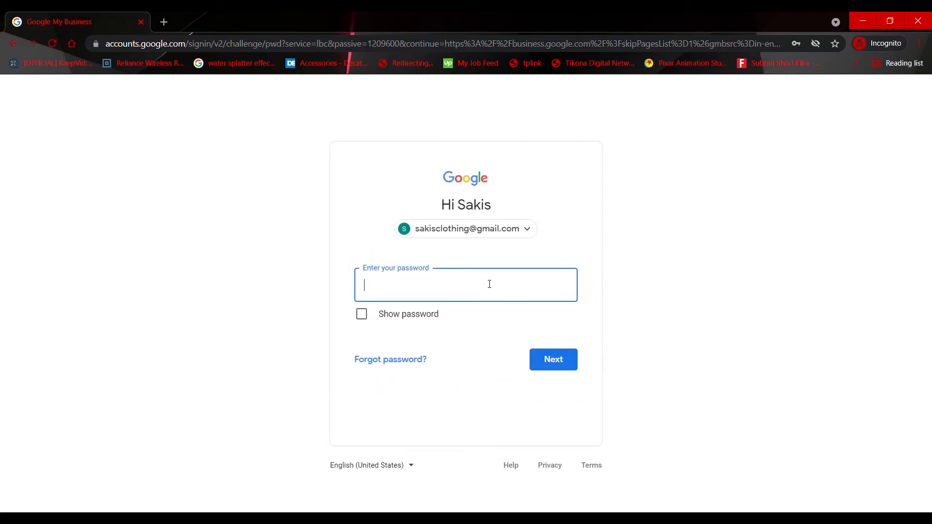
text(••••••••••••)
click(550, 369)
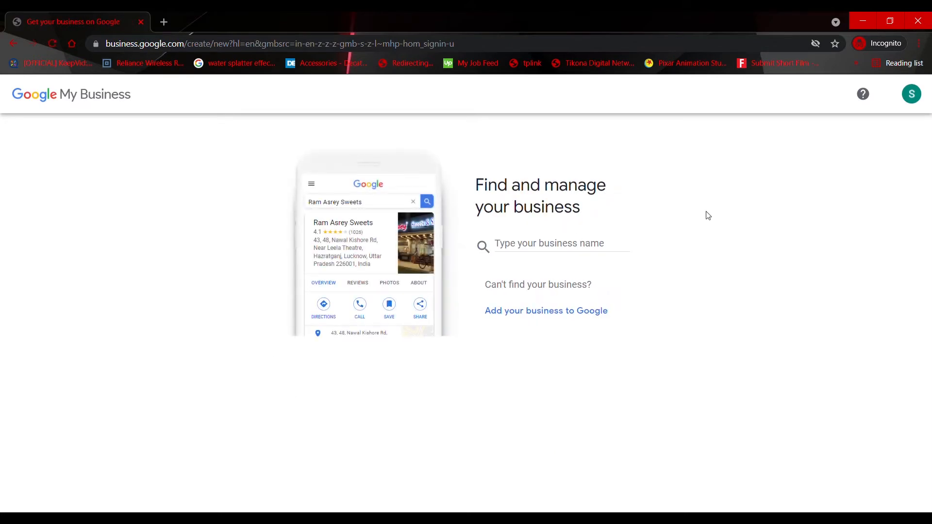
Enter "Sakis Clothing" as the business name and create a new business with this name
click(535, 254)
text(SA)
key(BackSpace)
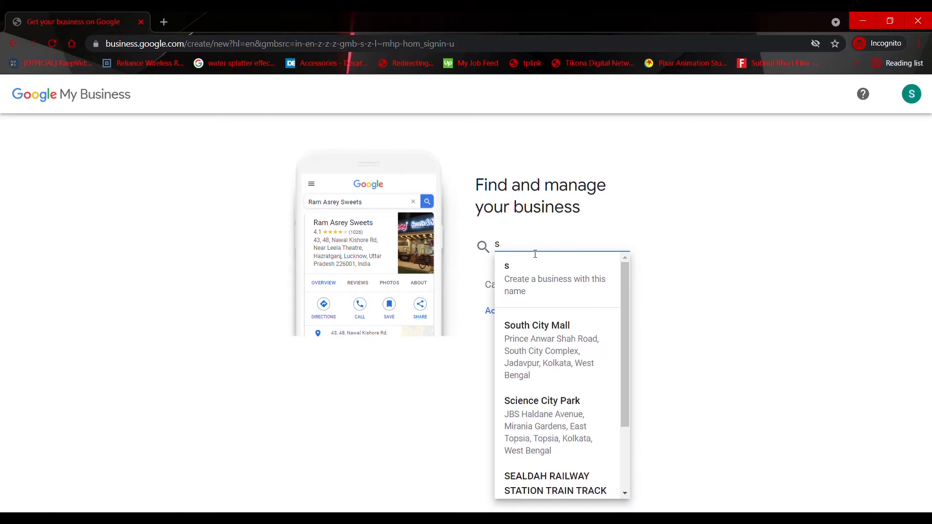
text(A)
key(BackSpace)
key(BackSpace)
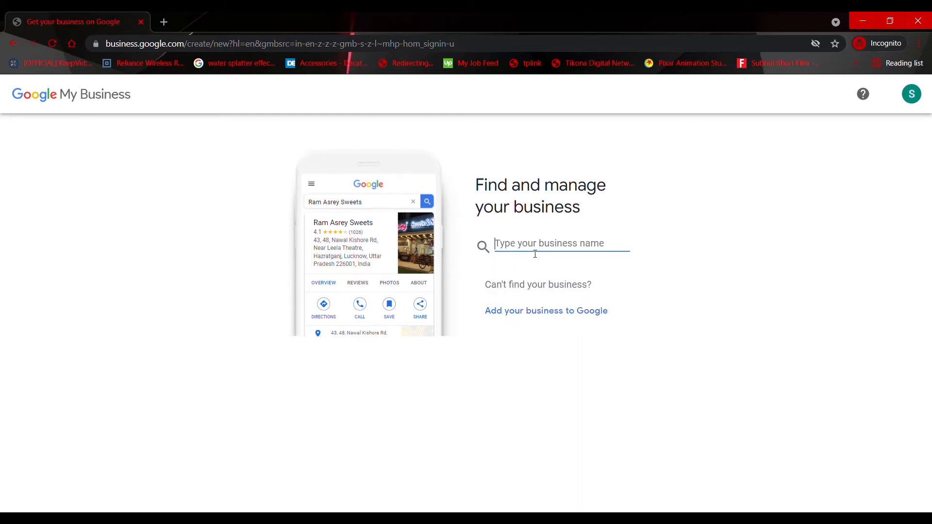
text(Sakis Clothing)
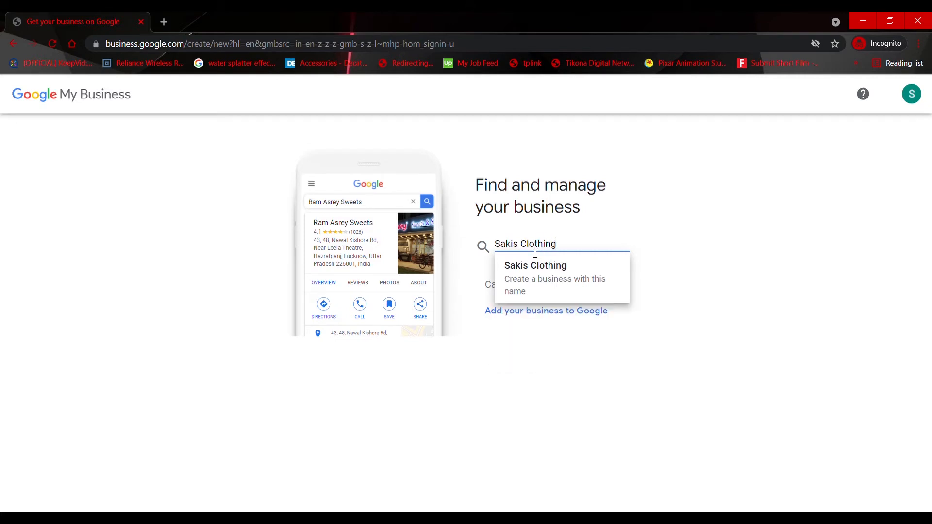
click(669, 324)
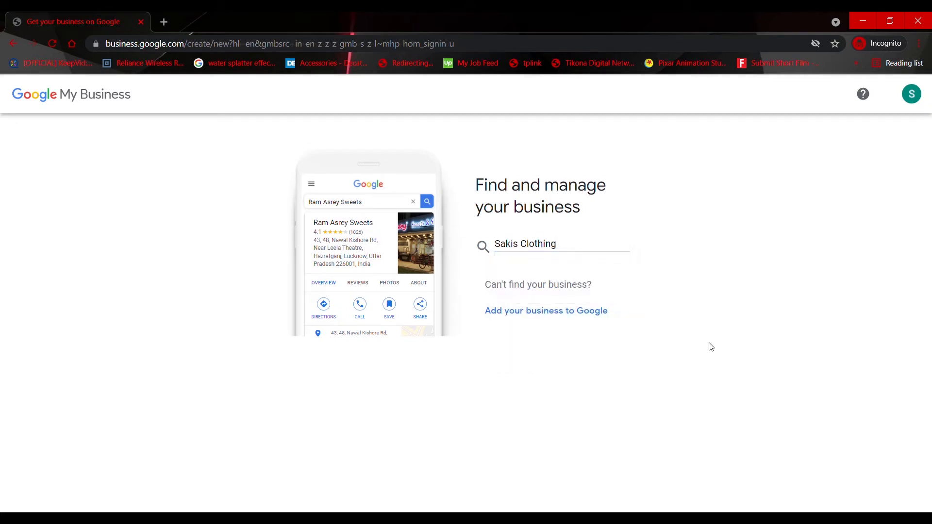
click(596, 252)
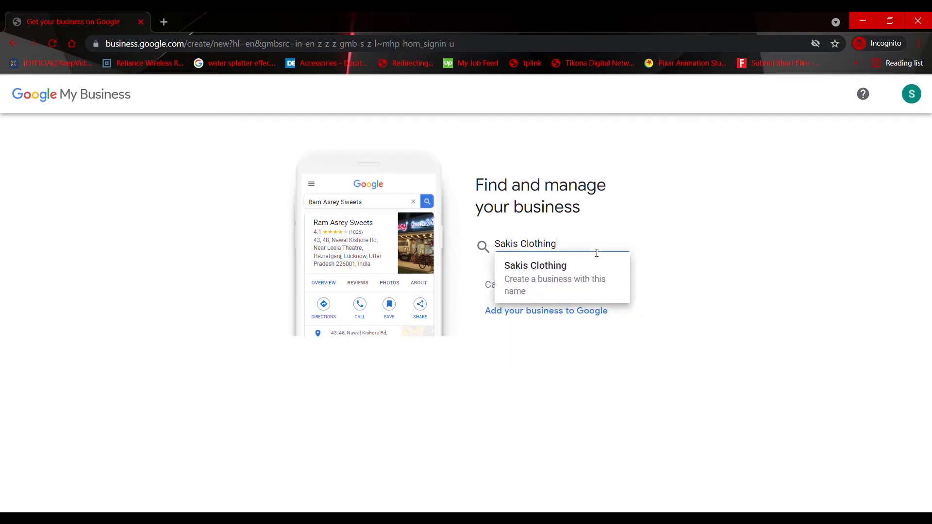
key(Return)
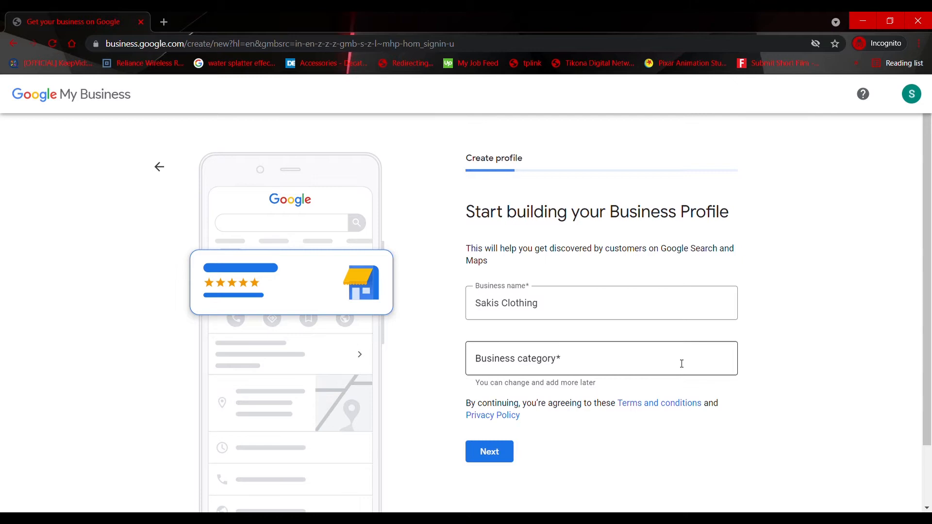
Set the business category to Clothing Shop and continue to the location question
scroll(682, 364, down, 2)
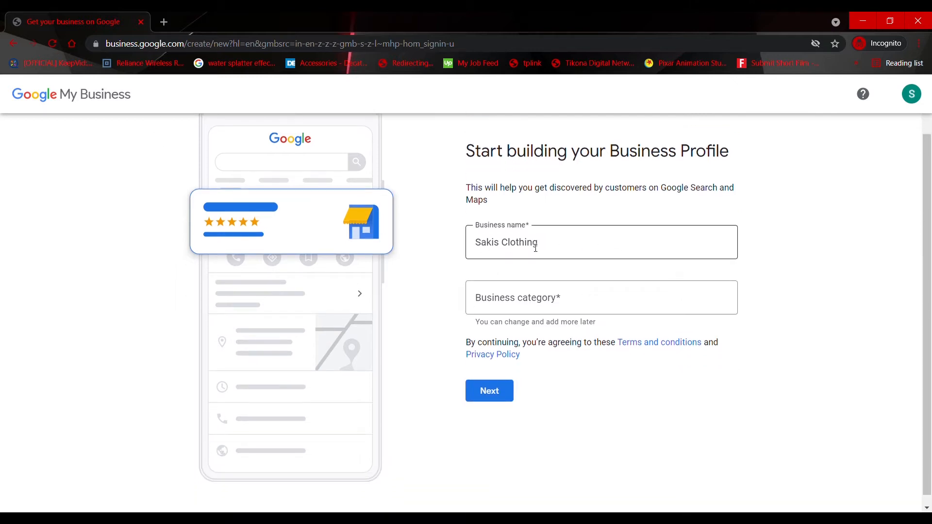
click(557, 313)
text(clothing)
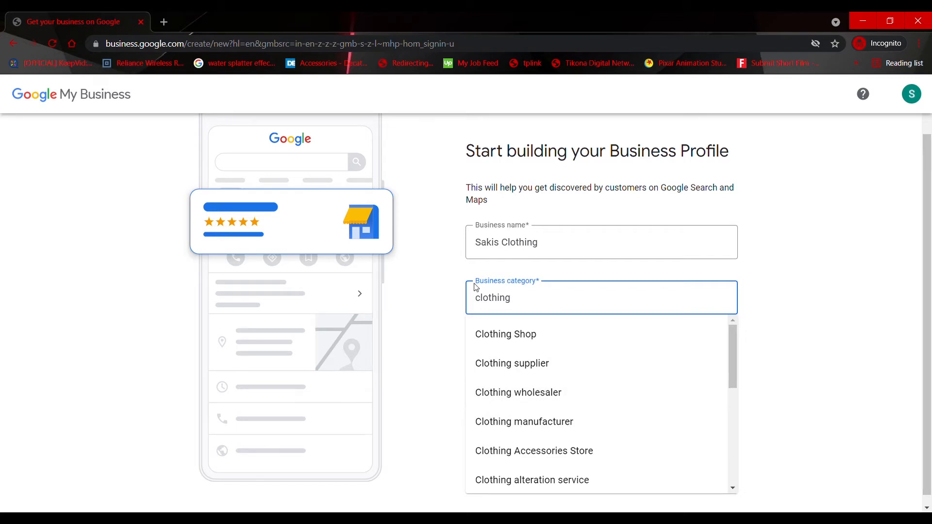
click(549, 345)
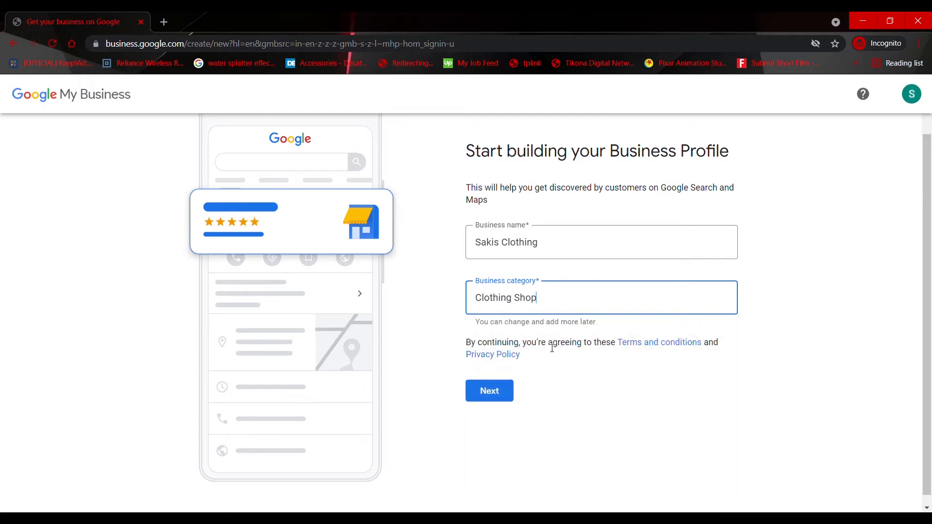
click(483, 396)
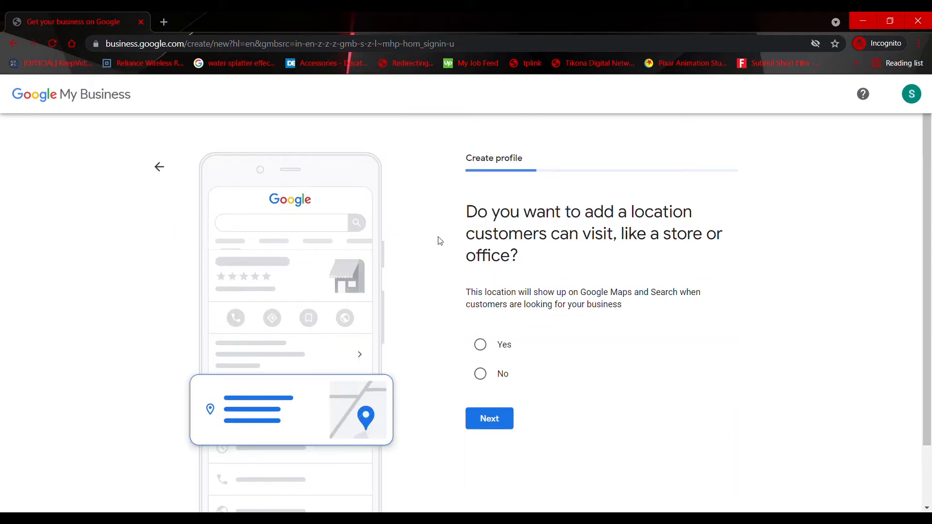
Answer Yes to adding a location customers can visit and continue to the address form
click(481, 345)
scroll(515, 414, down, 1)
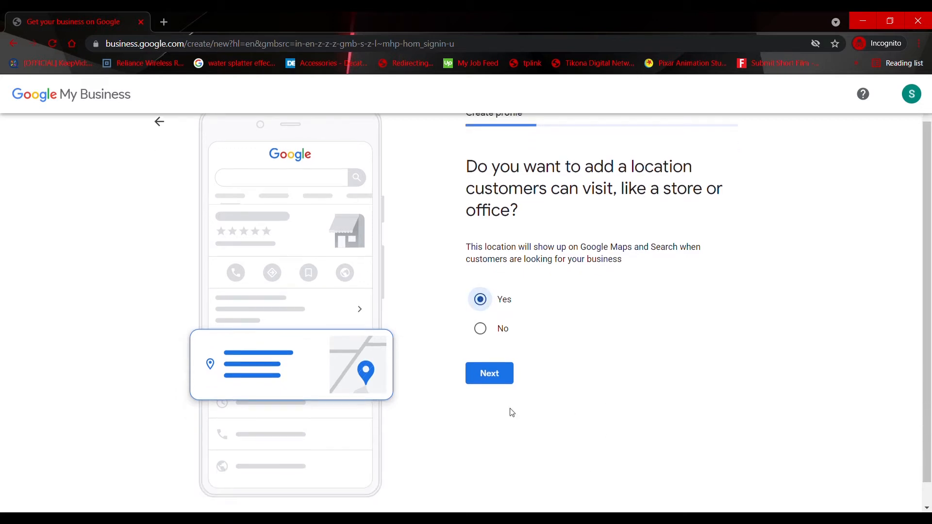
click(495, 364)
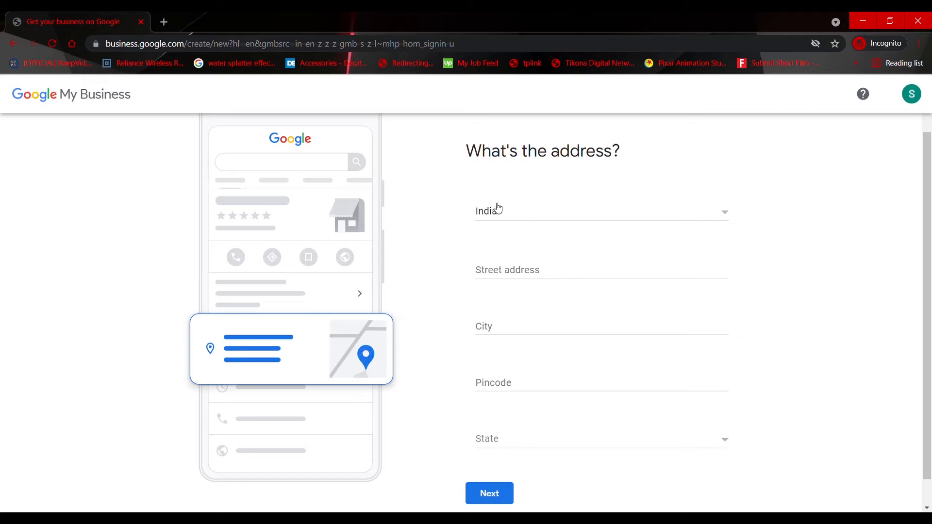
Fill in the business's street address, city and pincode from the saved suggestion, select its state, and submit the address
click(529, 279)
click(551, 285)
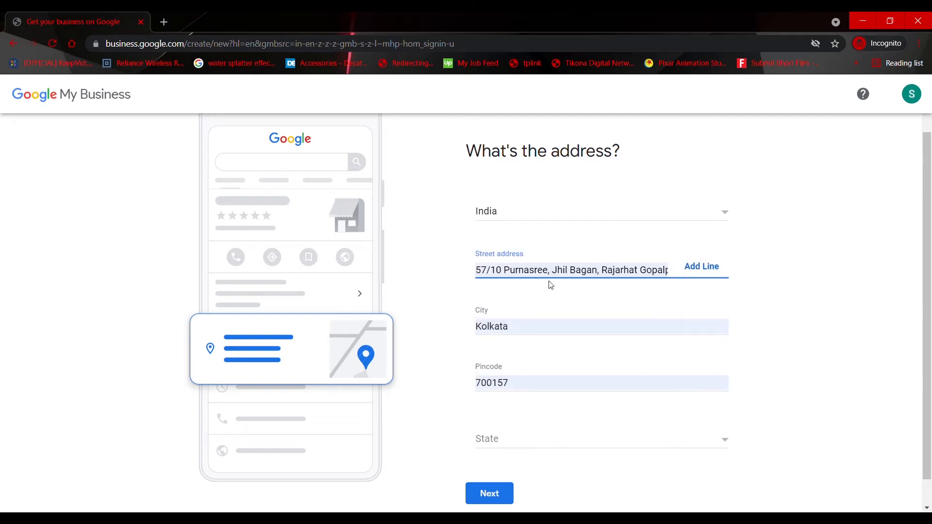
scroll(572, 430, down, 1)
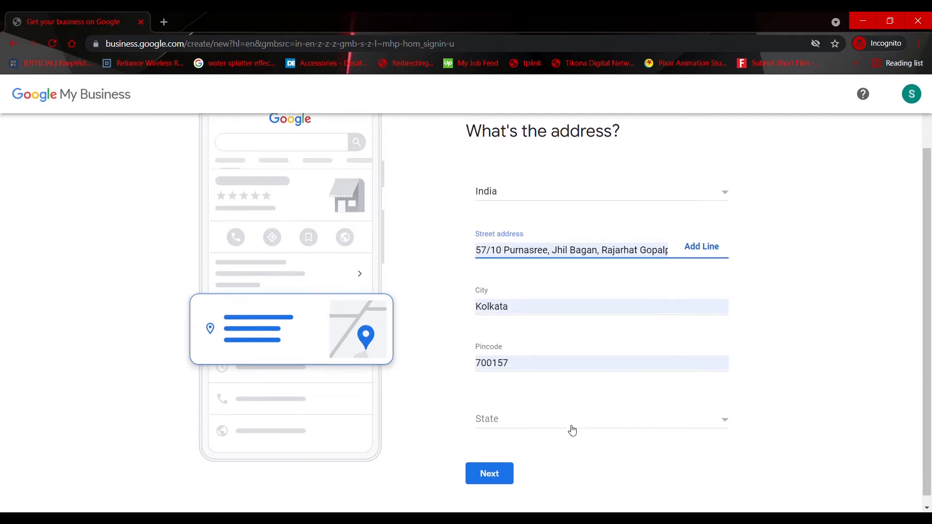
click(524, 419)
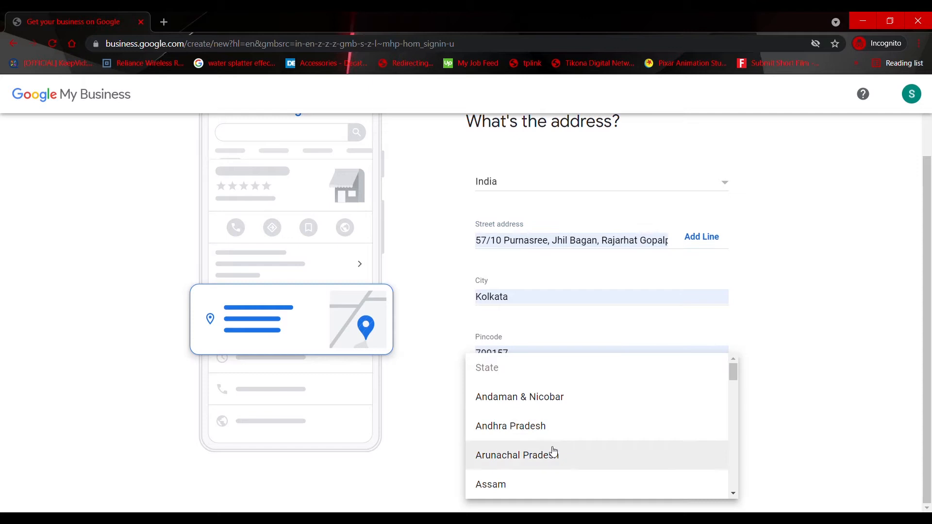
scroll(552, 449, down, 20)
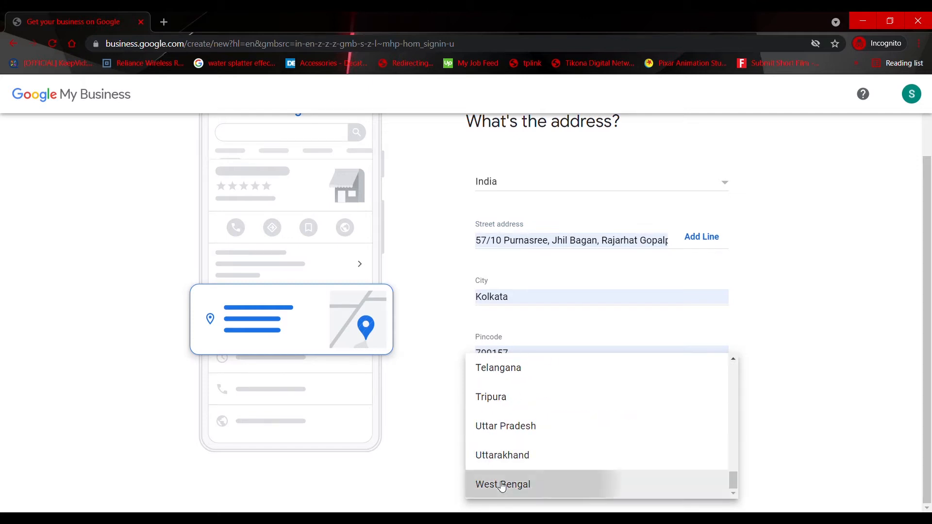
click(502, 484)
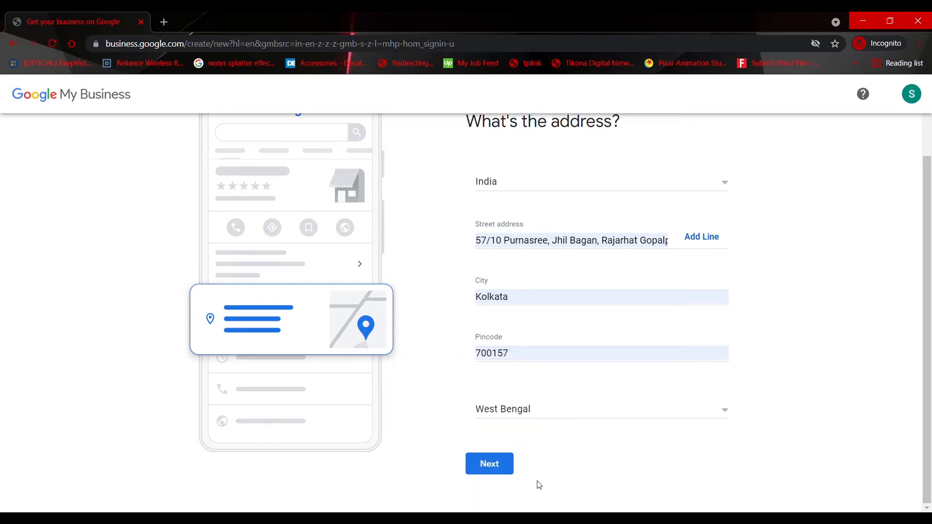
click(492, 472)
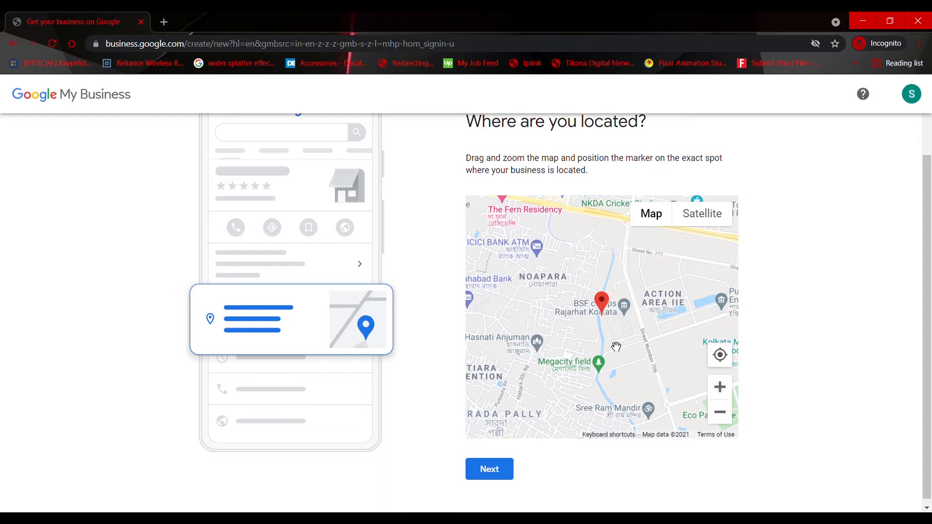
Accept the marker's position on the map and answer Yes to providing deliveries or home and office visits
click(497, 475)
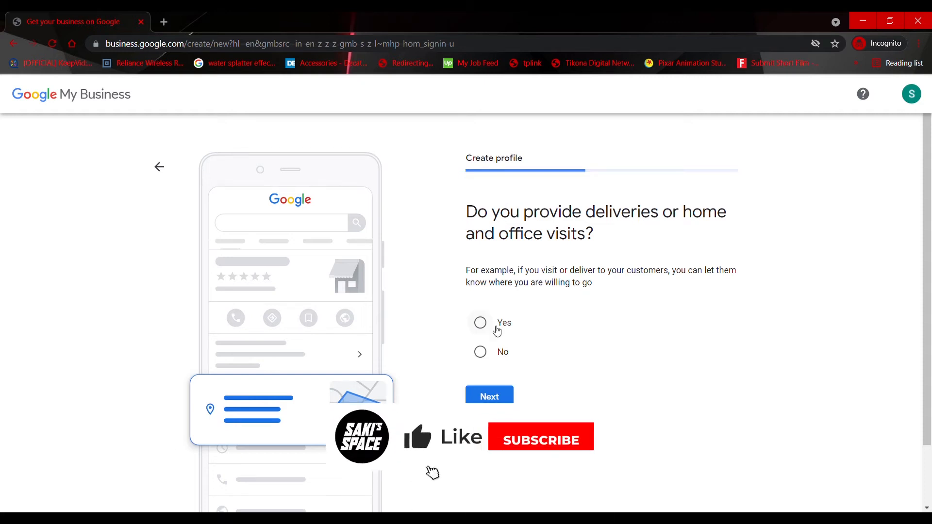
click(483, 325)
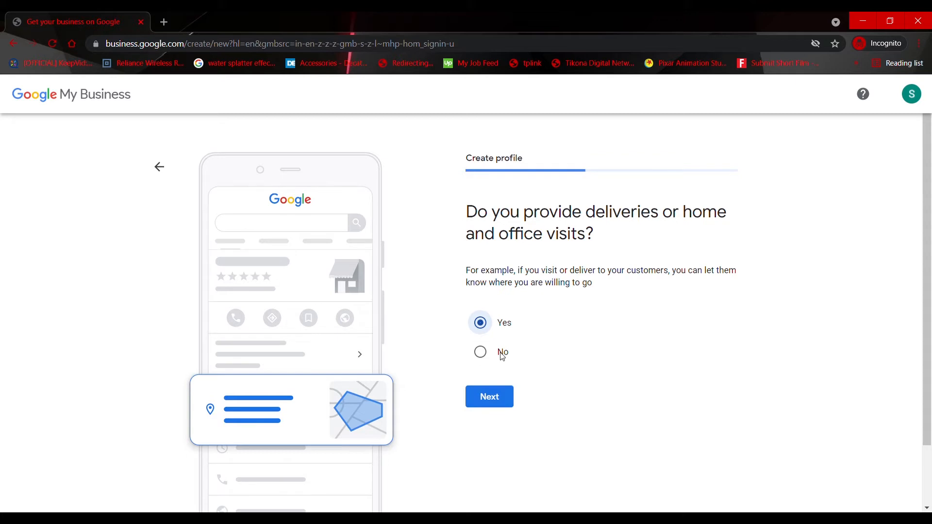
click(499, 398)
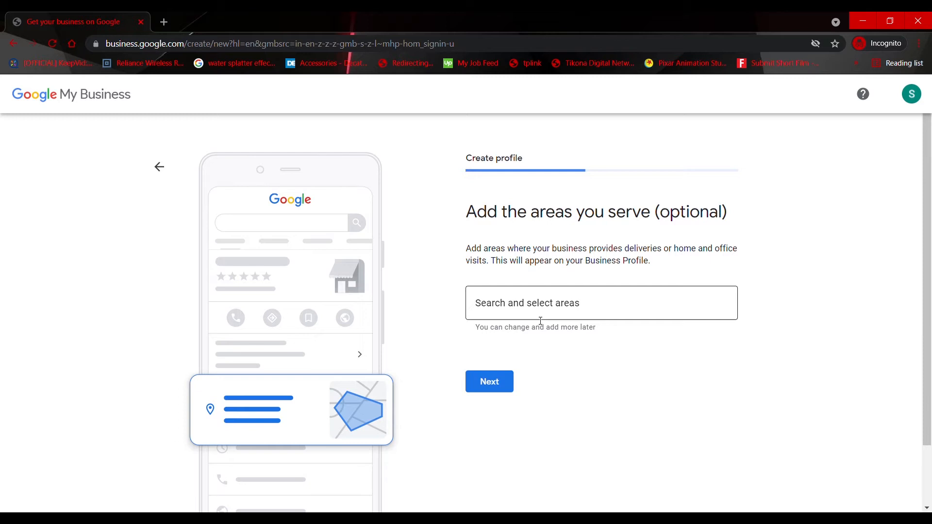
Add Kolkata, West Bengal, India as a served area and continue to the contact details
click(540, 320)
text(kolkata)
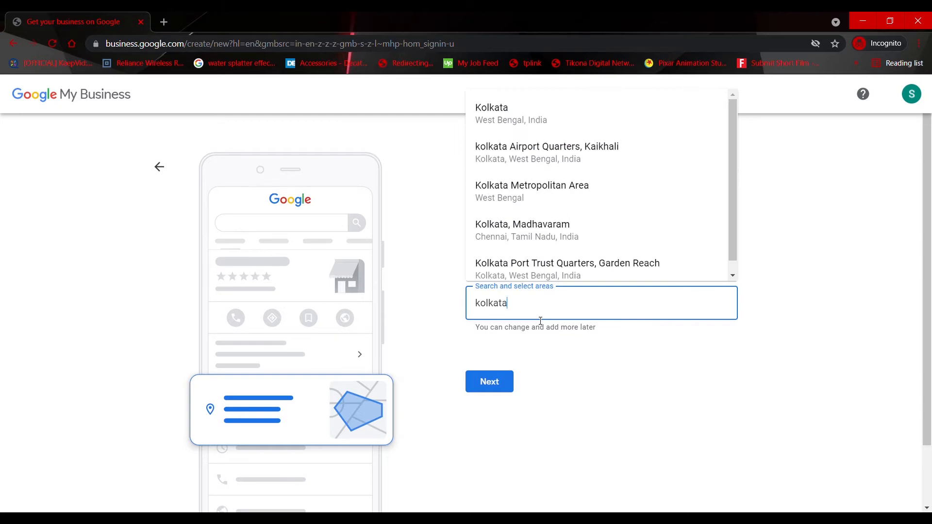
click(535, 114)
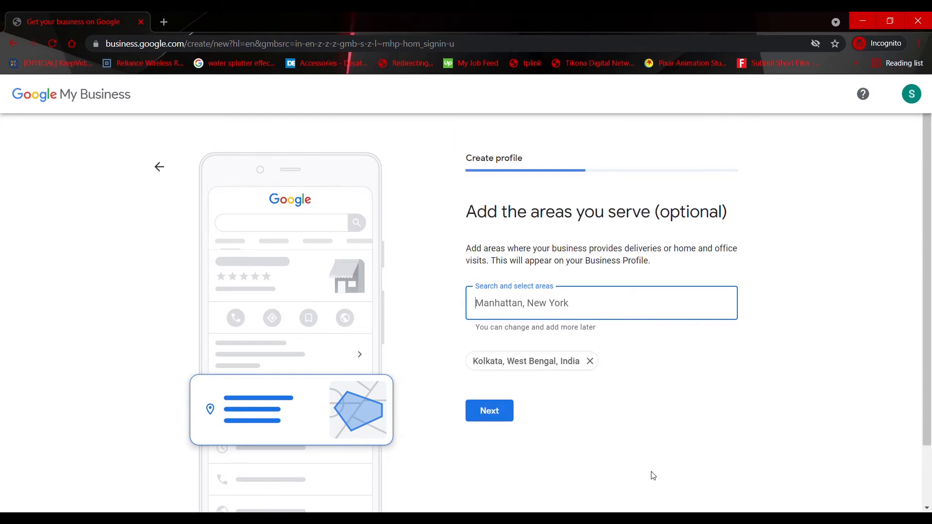
click(492, 405)
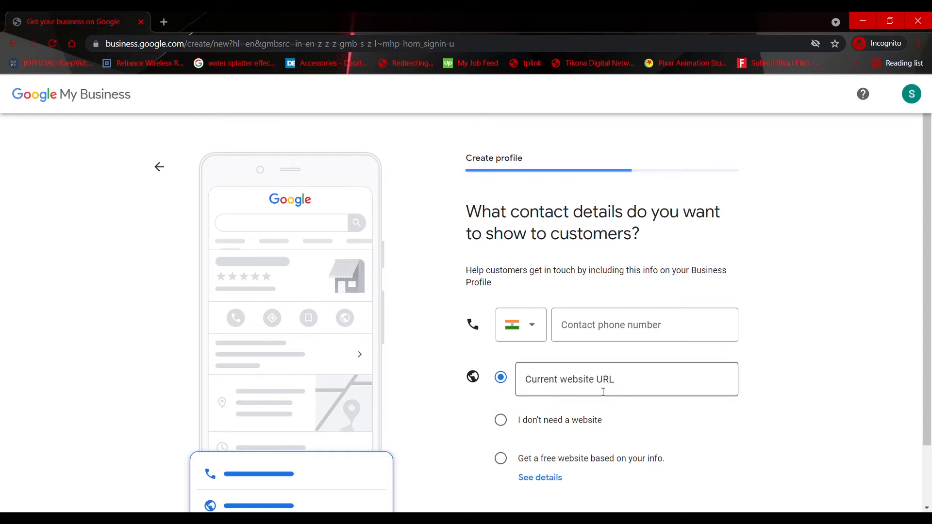
Skip the contact details with the no-website option selected, and answer Yes to receiving updates and recommendations
scroll(567, 392, down, 1)
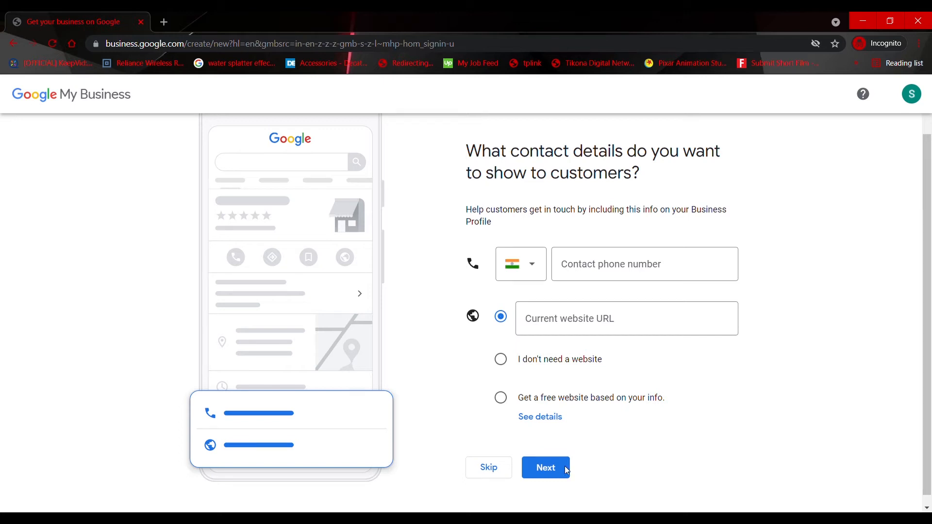
click(500, 365)
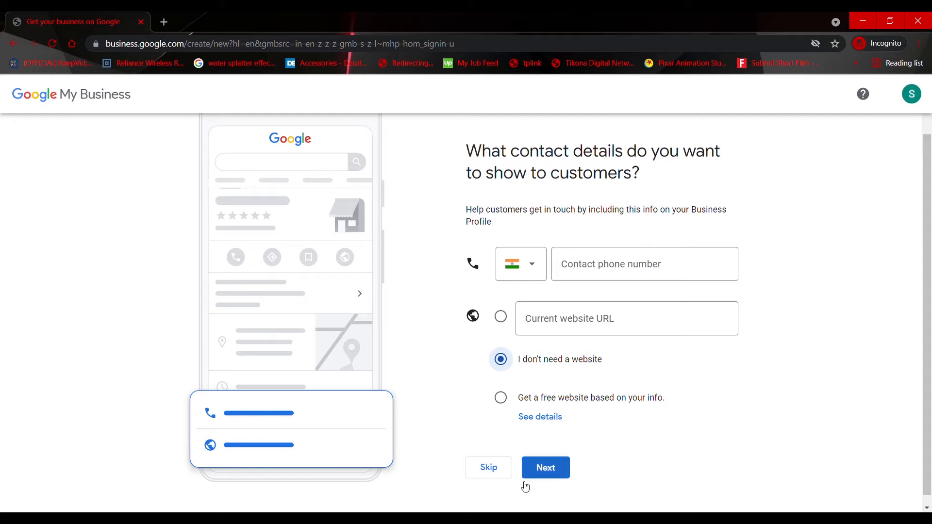
click(489, 474)
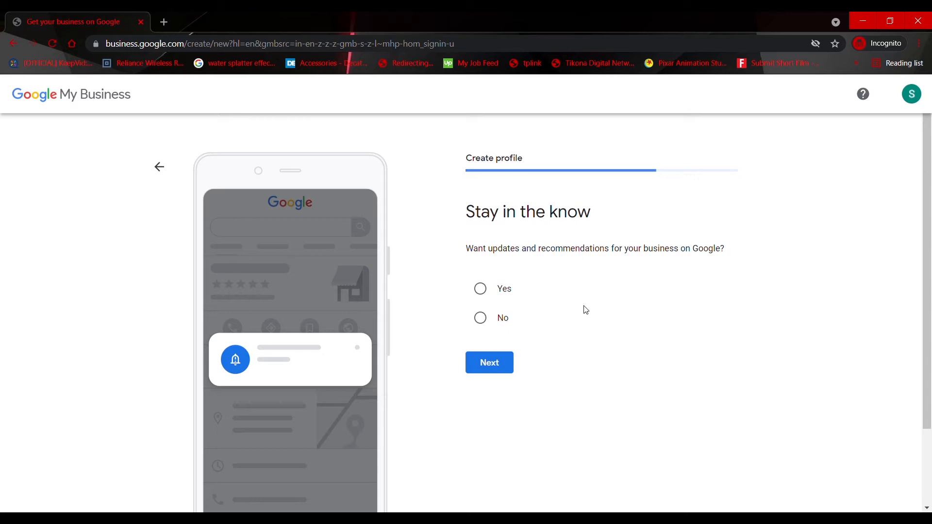
click(495, 294)
click(489, 364)
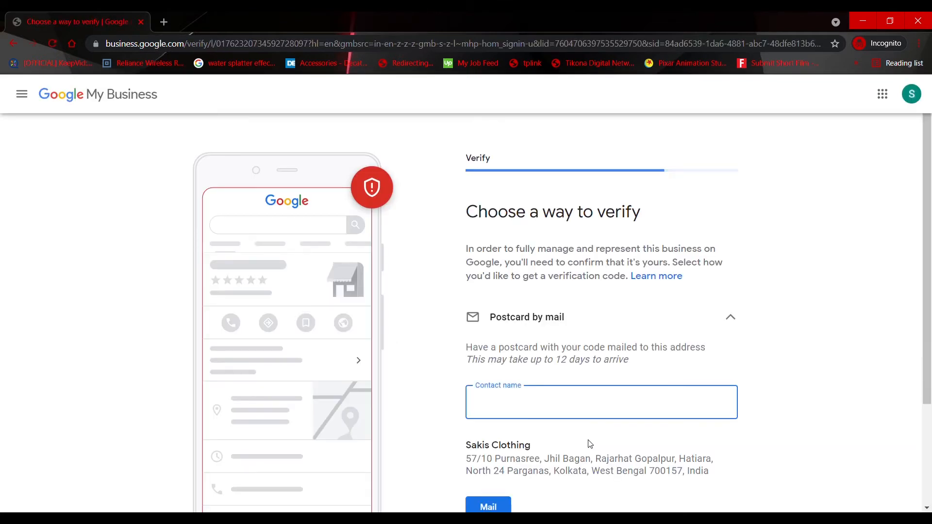
Enter the contact's full name for postcard verification, request the postcard by mail, and continue to the business hours
scroll(590, 444, down, 2)
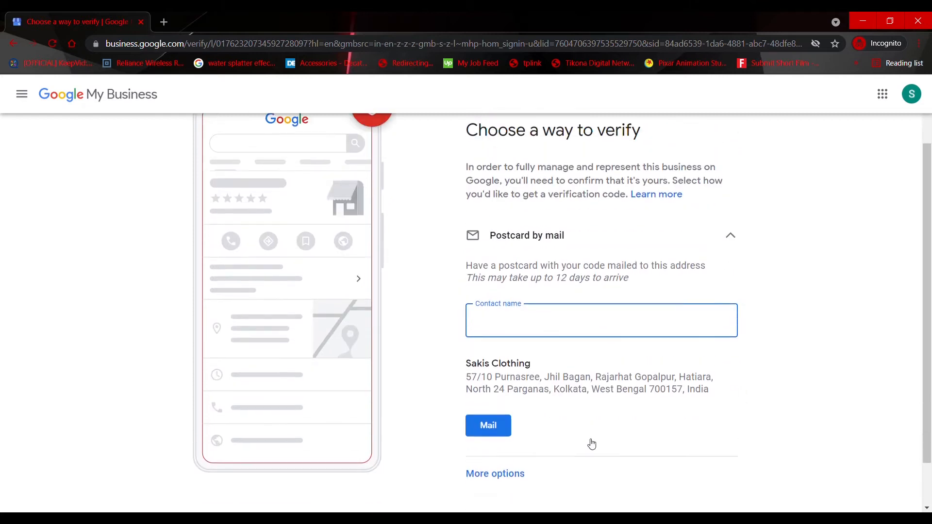
scroll(591, 444, up, 1)
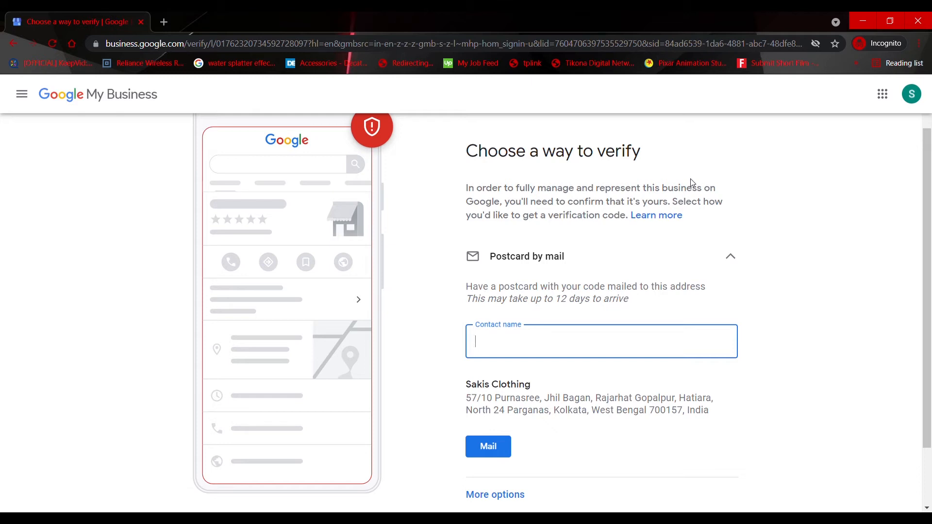
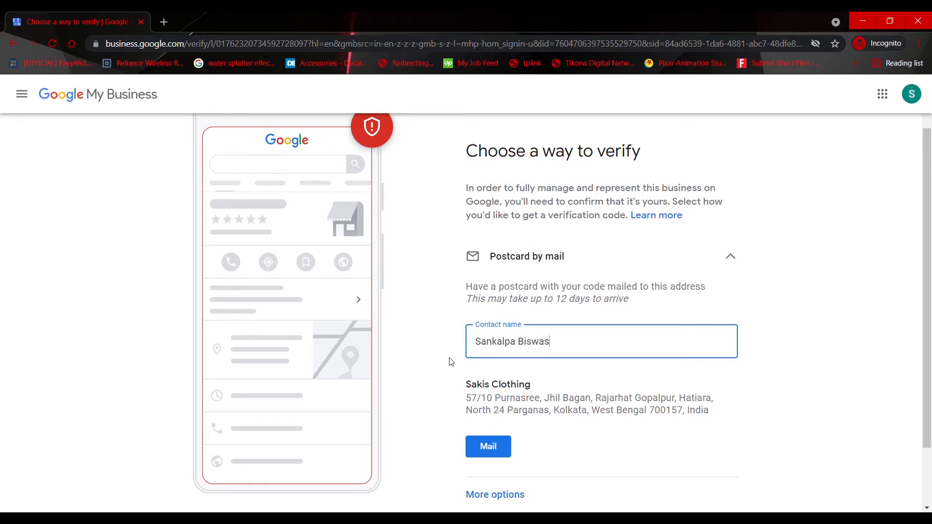
scroll(583, 408, down, 2)
click(489, 371)
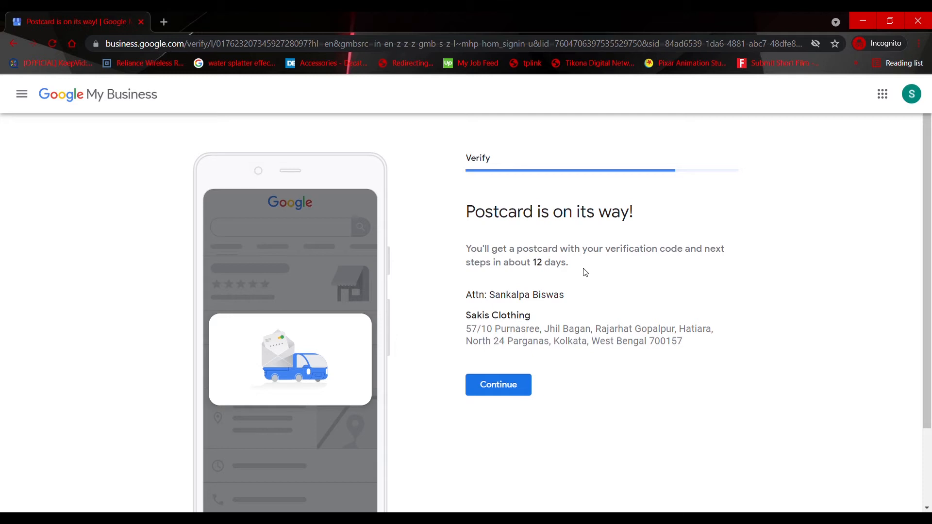
click(520, 395)
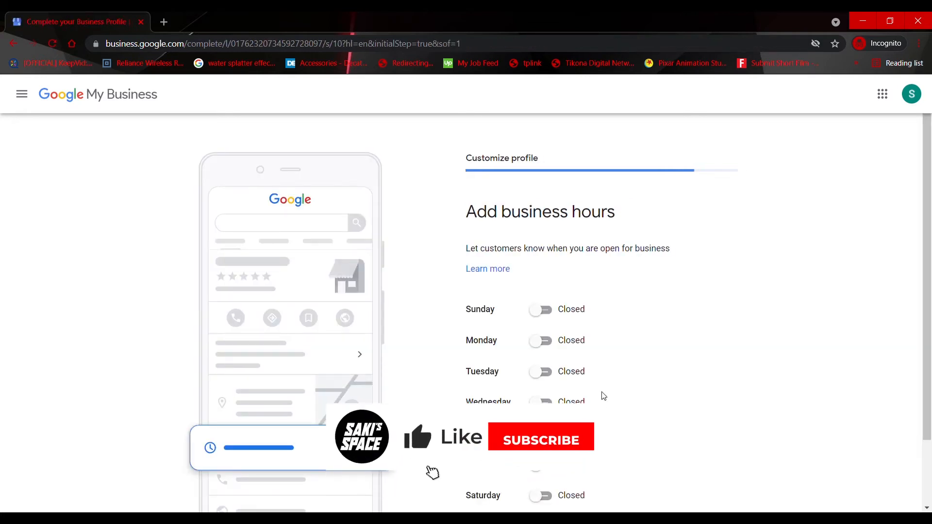
Mark the business as open on all seven days, Sunday through Saturday
scroll(565, 343, down, 2)
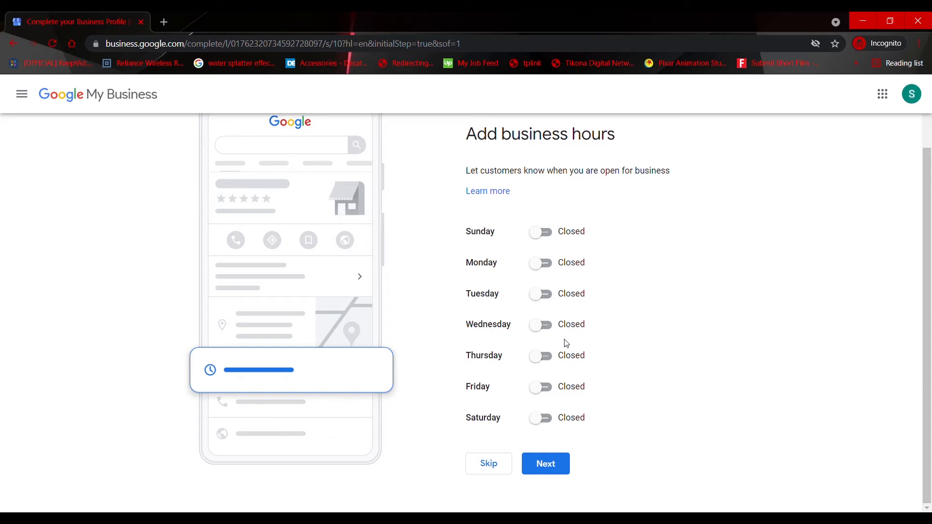
click(546, 263)
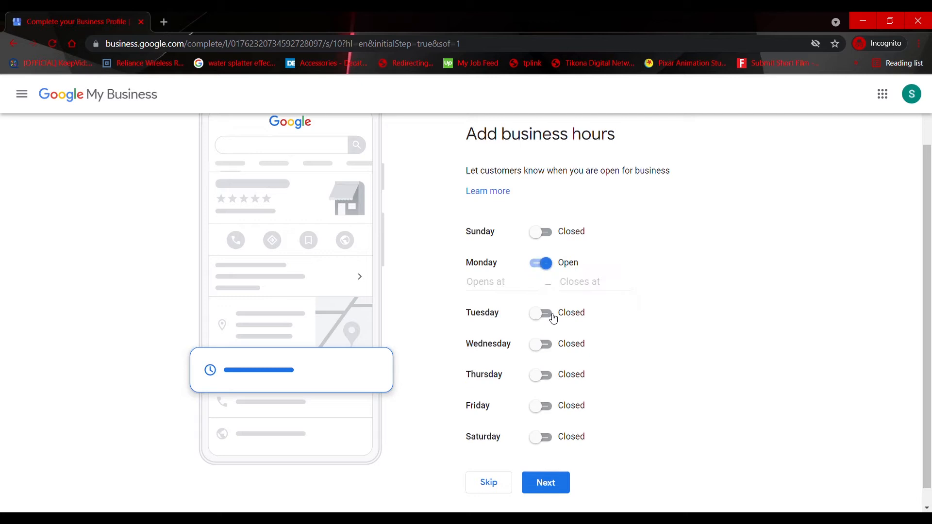
click(541, 314)
click(546, 364)
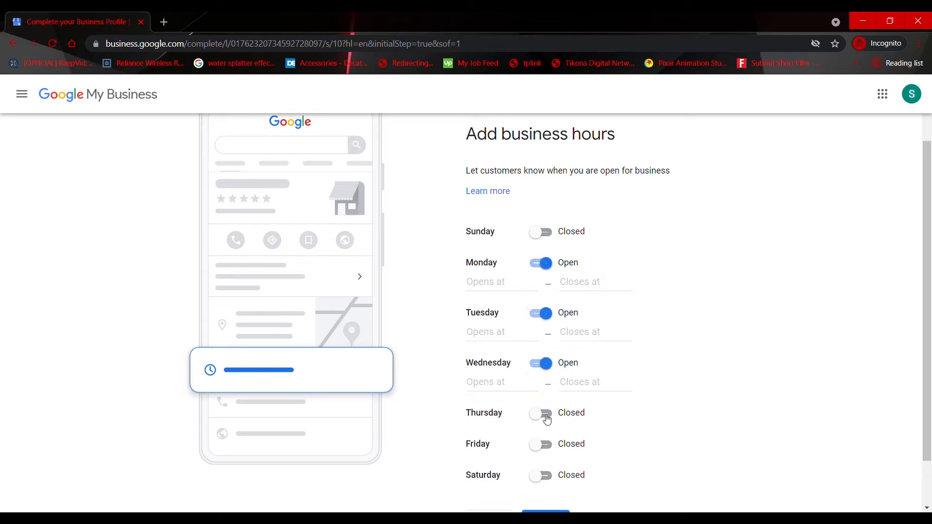
click(546, 414)
click(544, 465)
scroll(547, 500, down, 2)
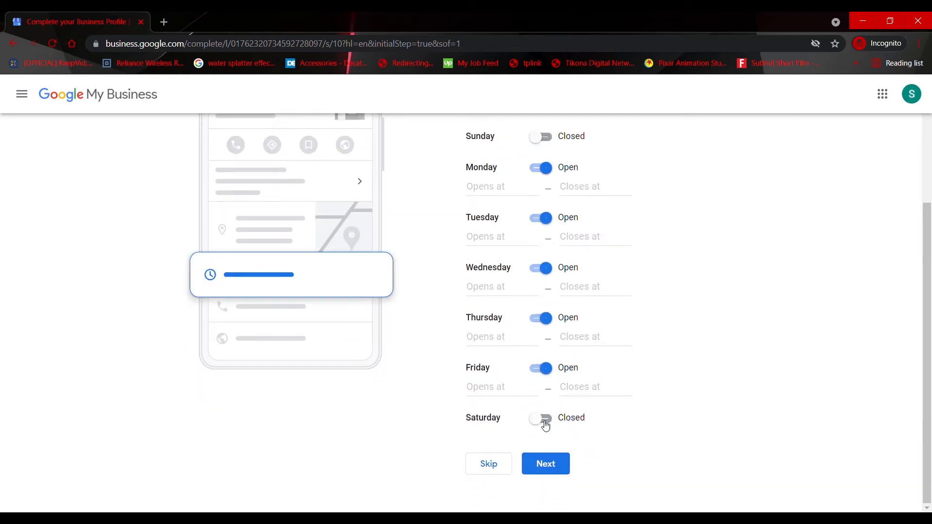
click(546, 425)
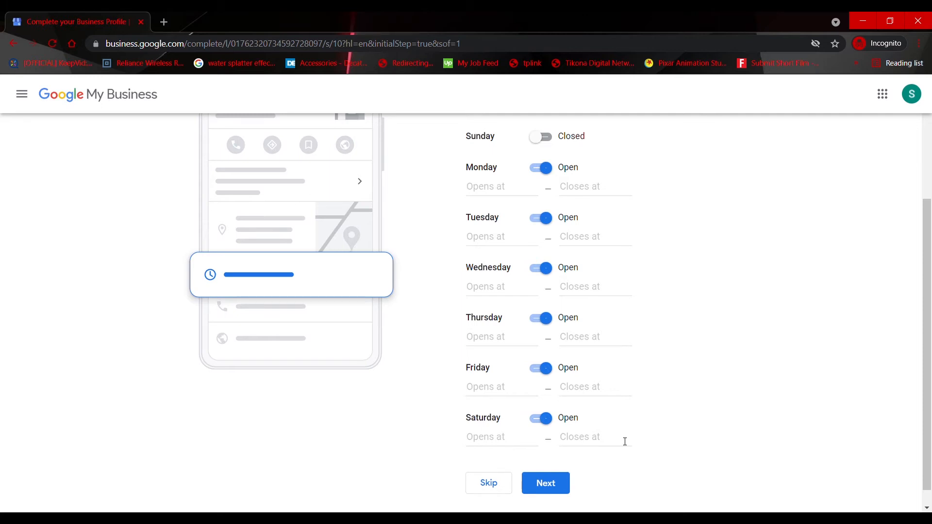
click(543, 138)
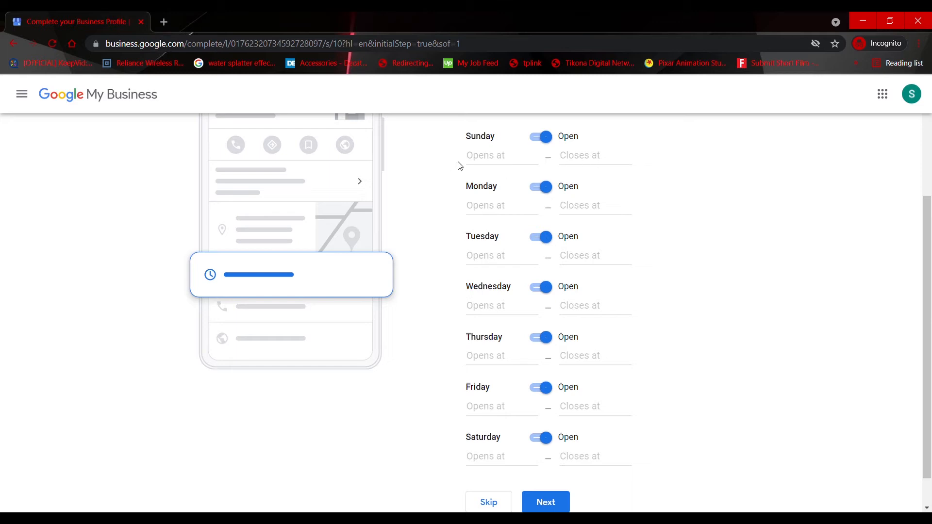
Set Sunday's business hours to 8:00 AM–9:00 PM
click(495, 163)
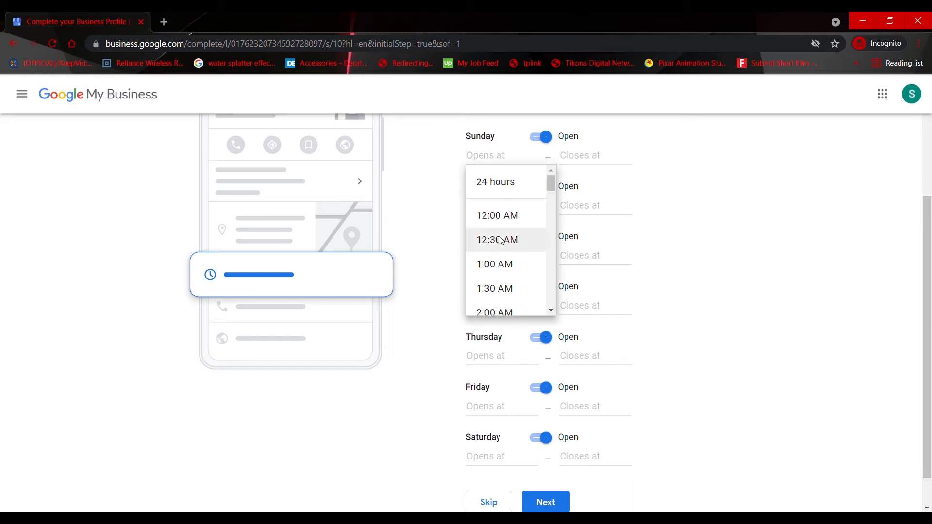
drag(551, 183, 560, 224)
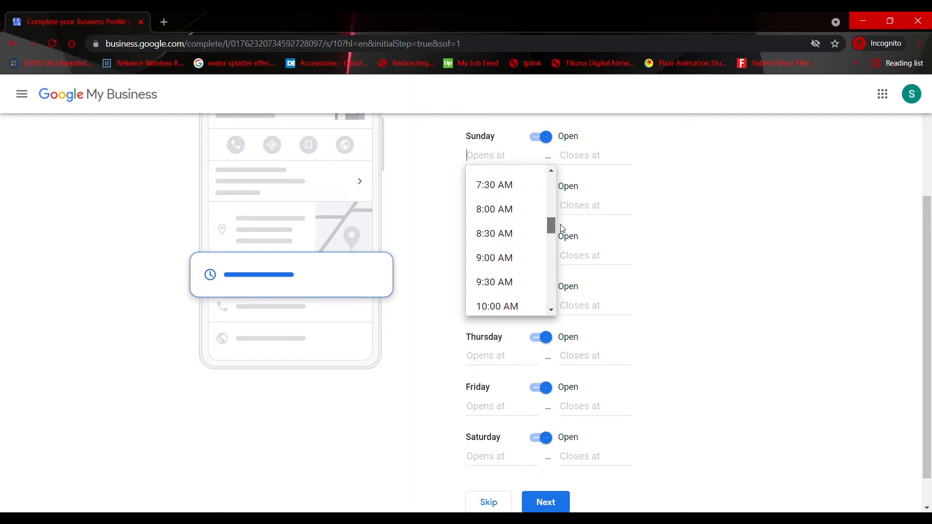
click(497, 212)
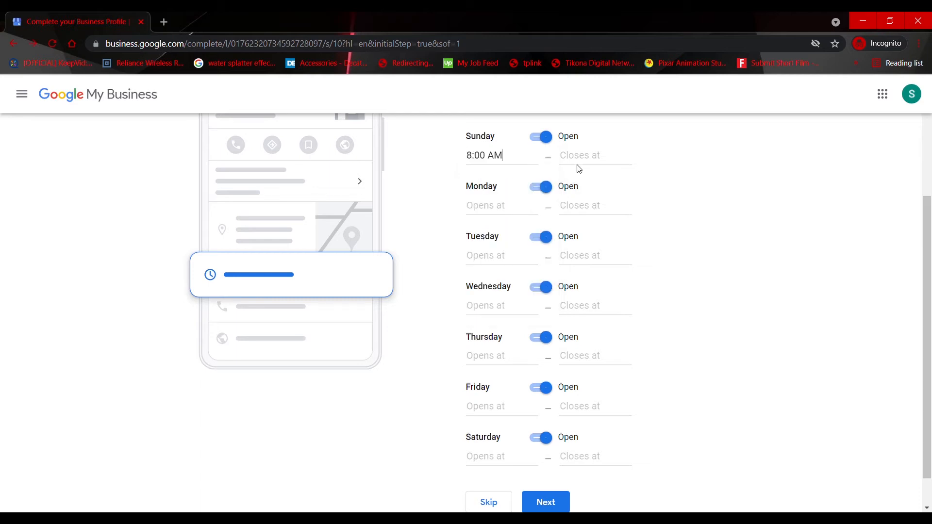
click(581, 156)
drag(644, 185, 646, 309)
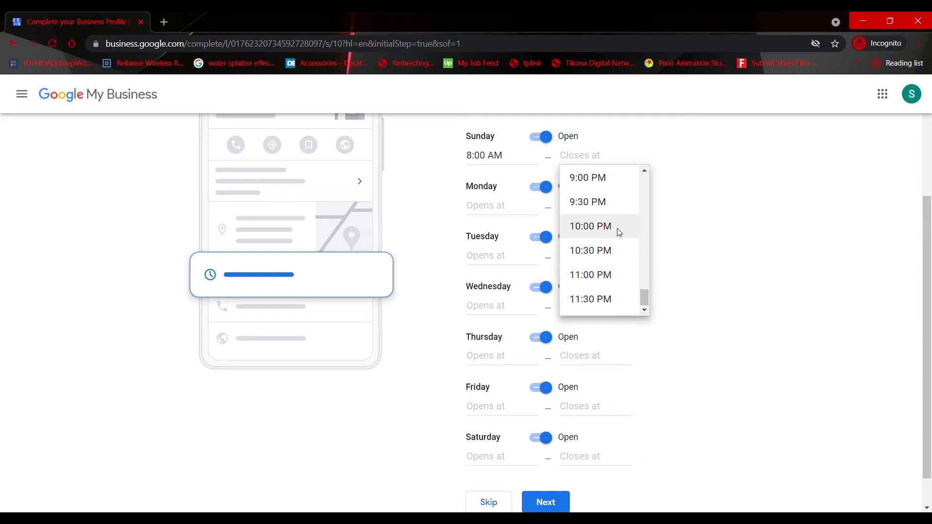
click(598, 178)
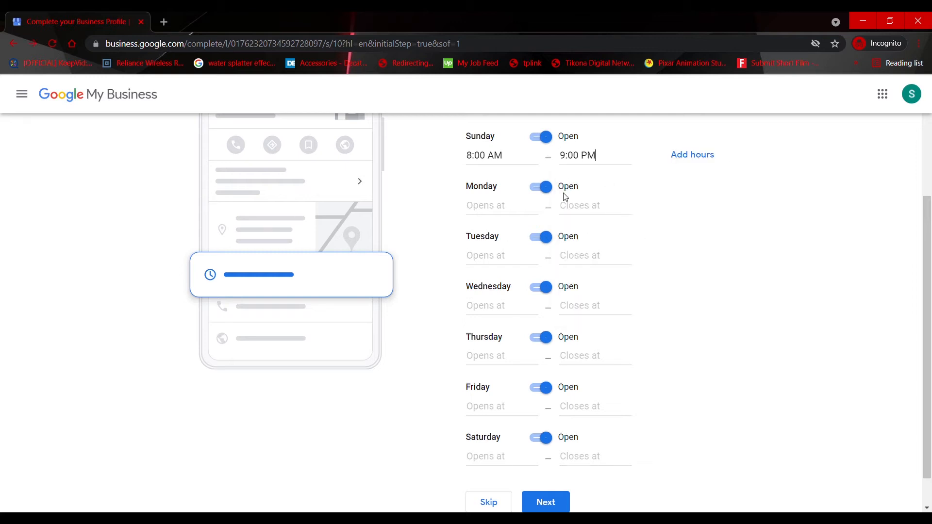
Set Monday's business hours to 8:00 AM–9:00 PM
click(505, 216)
drag(549, 235, 547, 270)
click(502, 315)
click(594, 208)
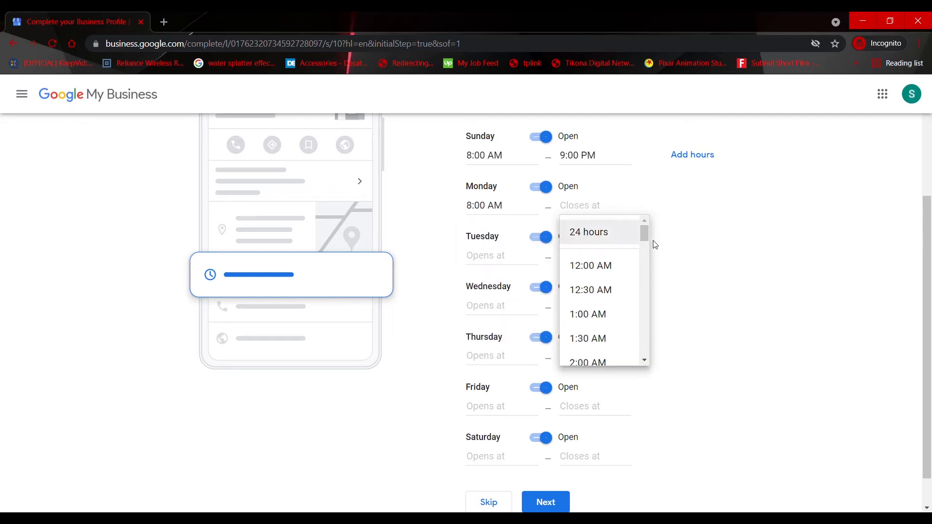
text(9)
click(588, 314)
Set the business hours for Tuesday through Saturday to 8:00 AM–9:00 PM each and submit the hours
click(502, 258)
text(8)
click(502, 315)
click(590, 257)
text(9)
click(588, 364)
click(588, 464)
click(591, 408)
scroll(590, 418, down, 1)
click(507, 420)
click(503, 478)
text(9)
click(588, 477)
double_click(589, 424)
text(p)
scroll(760, 441, up, 3)
scroll(760, 440, down, 3)
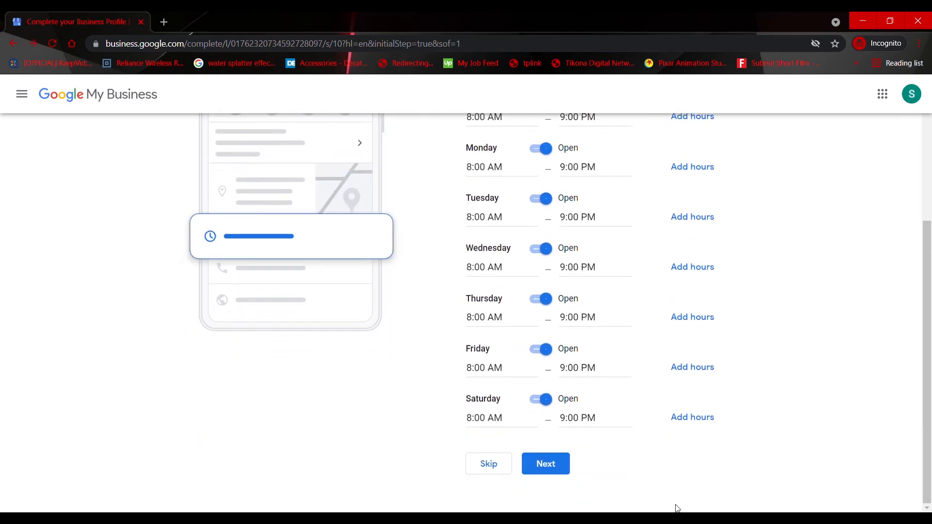
click(563, 469)
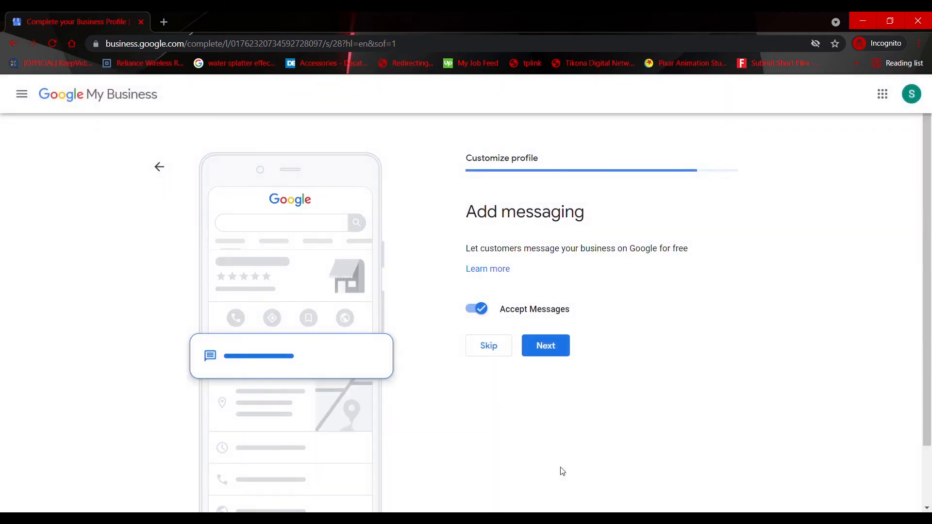
Continue with Accept Messages turned on and skip the business description
click(562, 350)
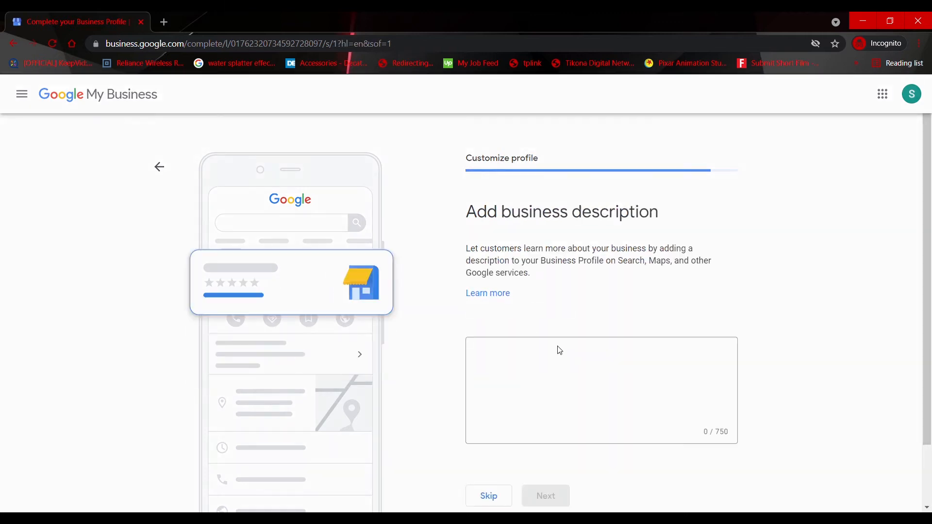
scroll(544, 346, down, 1)
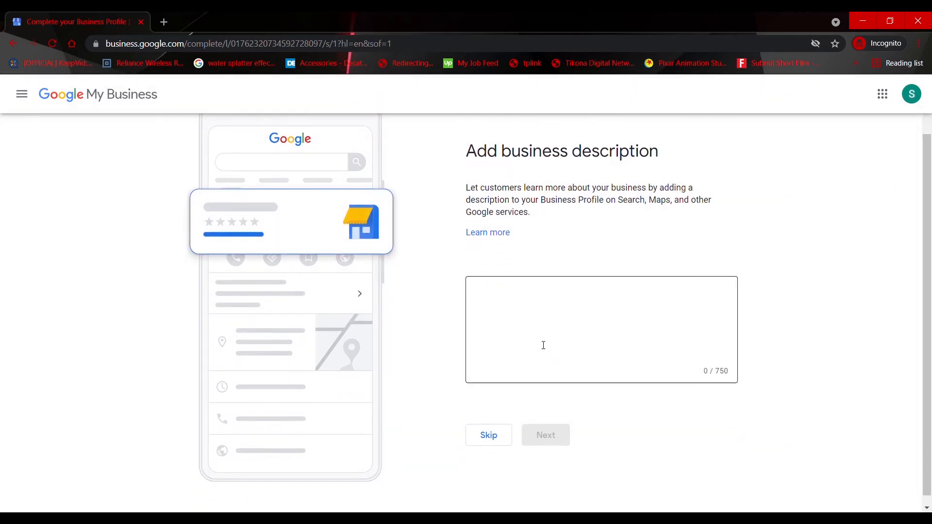
click(542, 326)
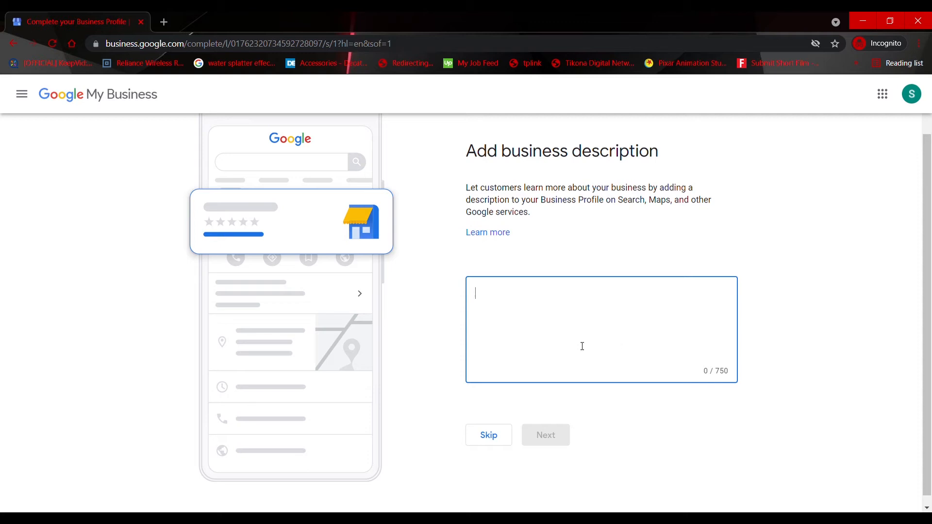
click(486, 439)
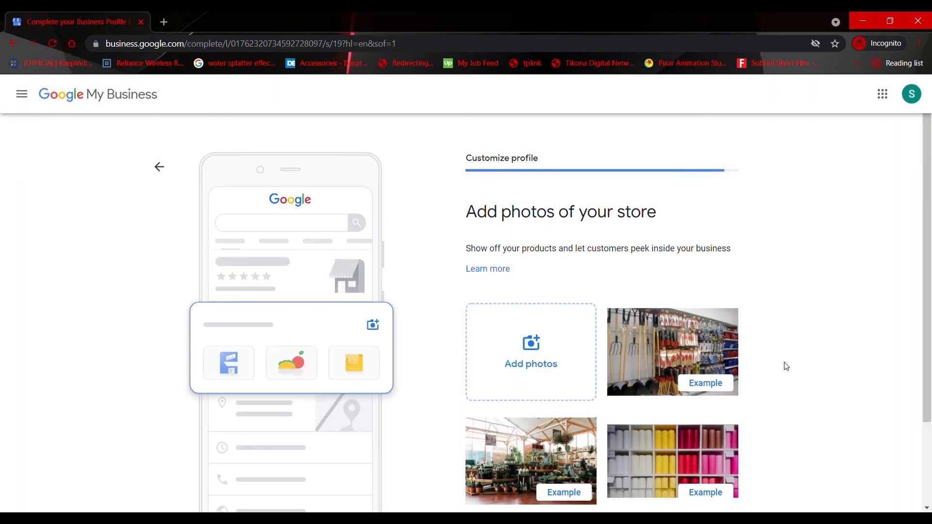
Skip adding store photos and finish the profile setup, getting past the welcome message to the dashboard
scroll(785, 366, down, 2)
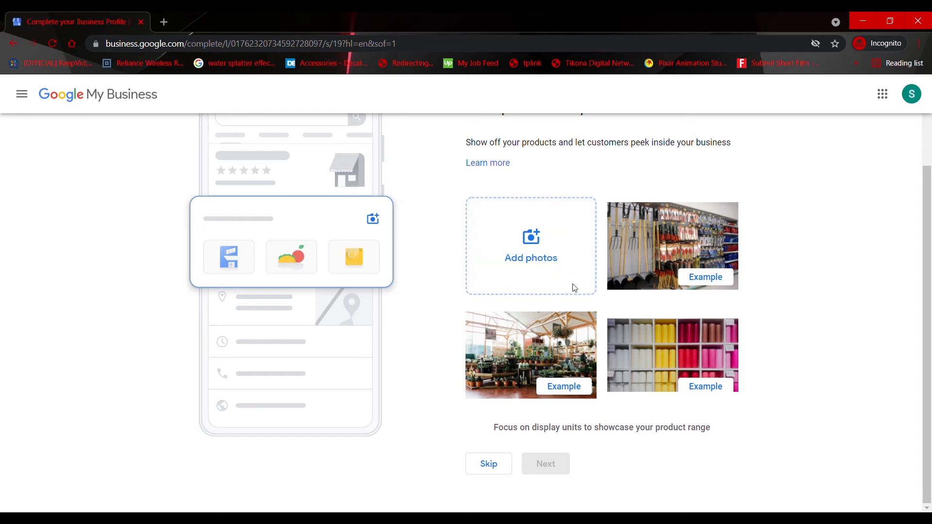
click(503, 467)
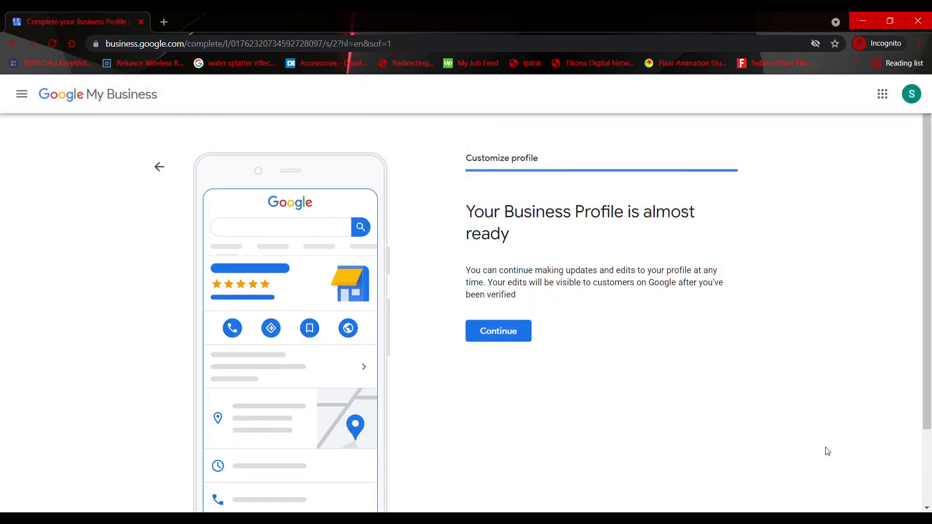
click(497, 343)
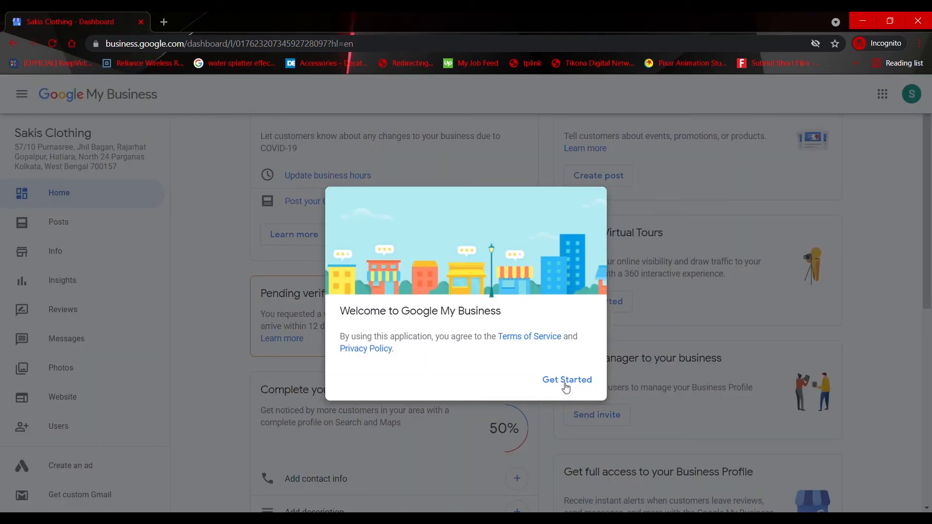
click(566, 384)
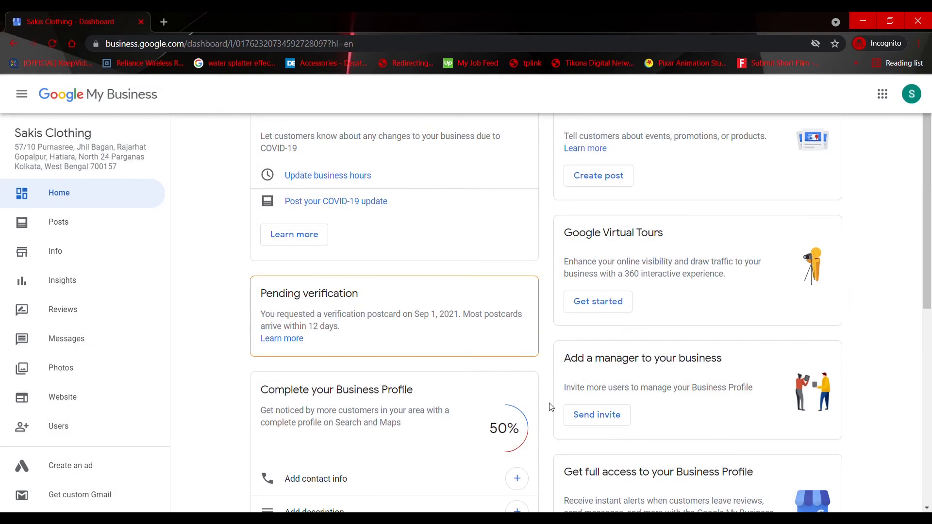
Look over the dashboard's pending verification and profile completion cards, and open the business's Info page
scroll(468, 411, down, 3)
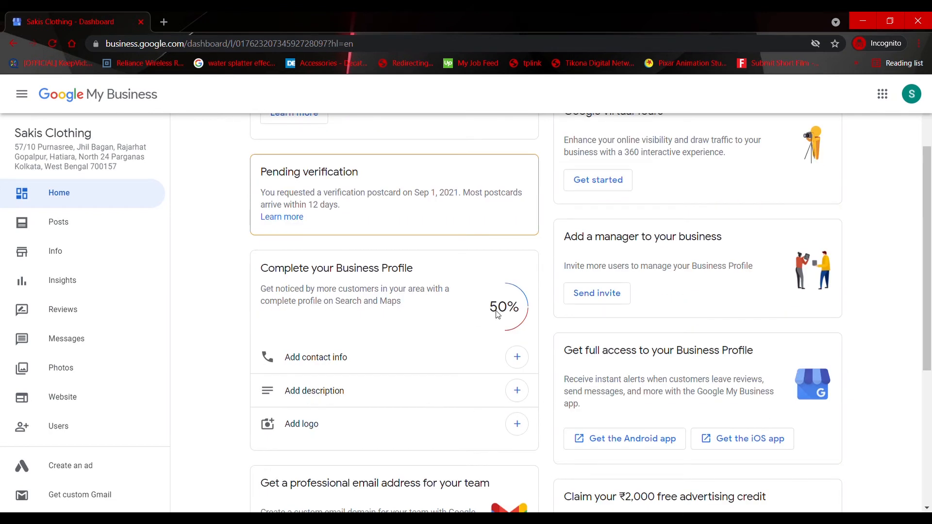
scroll(527, 310, up, 3)
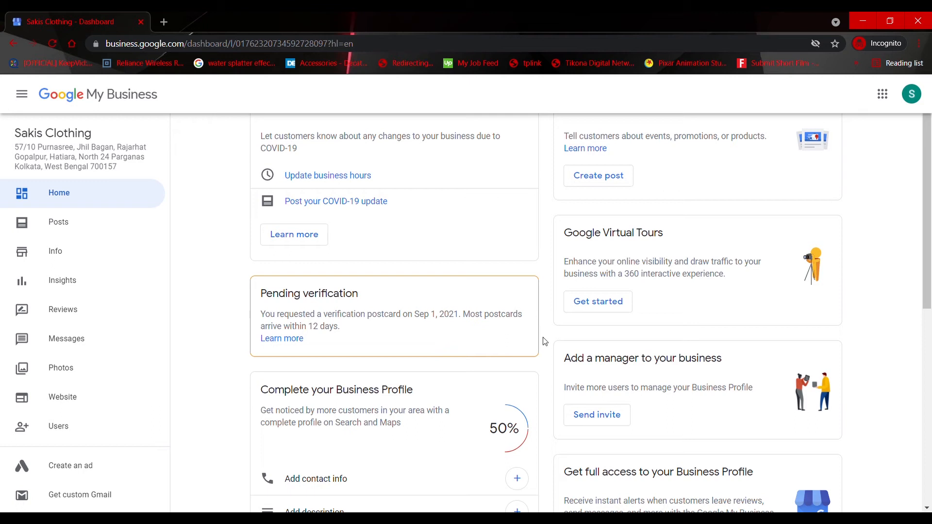
scroll(468, 372, down, 5)
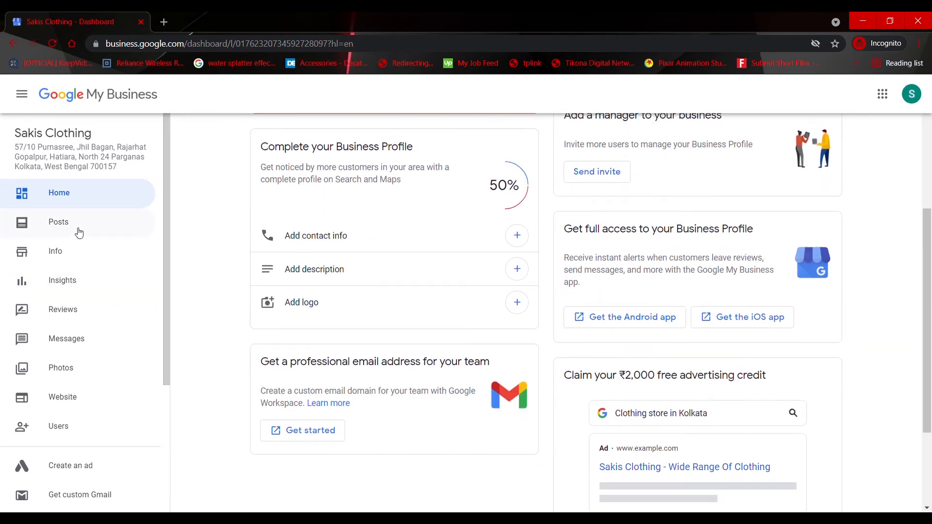
click(67, 258)
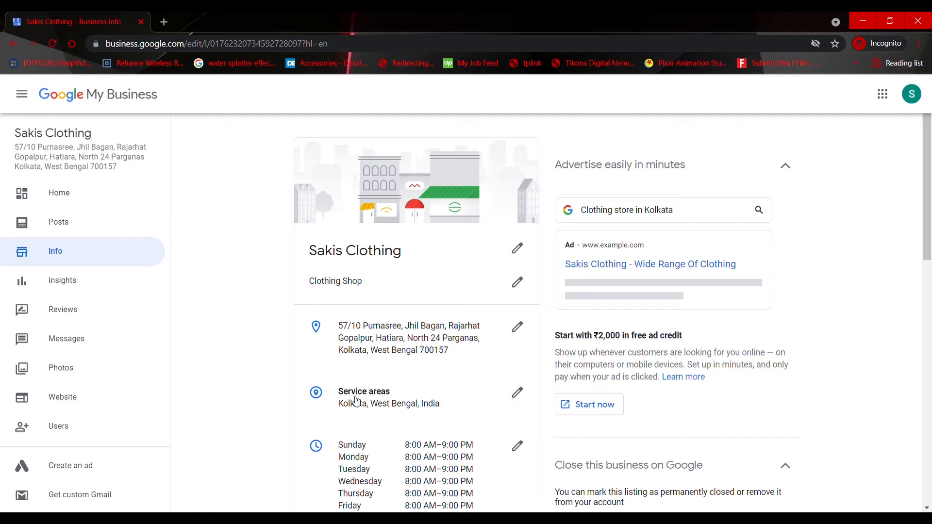
Look over the Info page's address, service areas, hours, contact fields, listing closure options, advanced information and attribute categories
scroll(492, 421, down, 2)
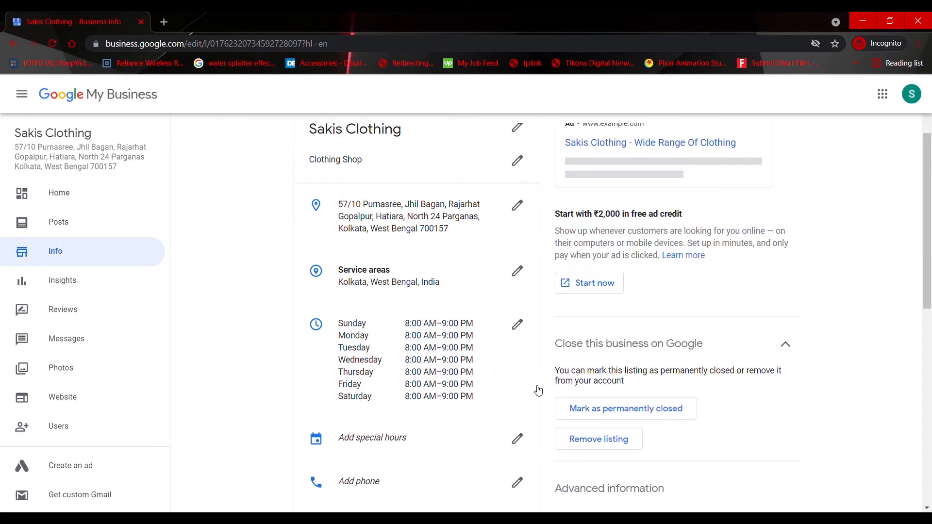
scroll(517, 417, down, 1)
scroll(517, 416, down, 2)
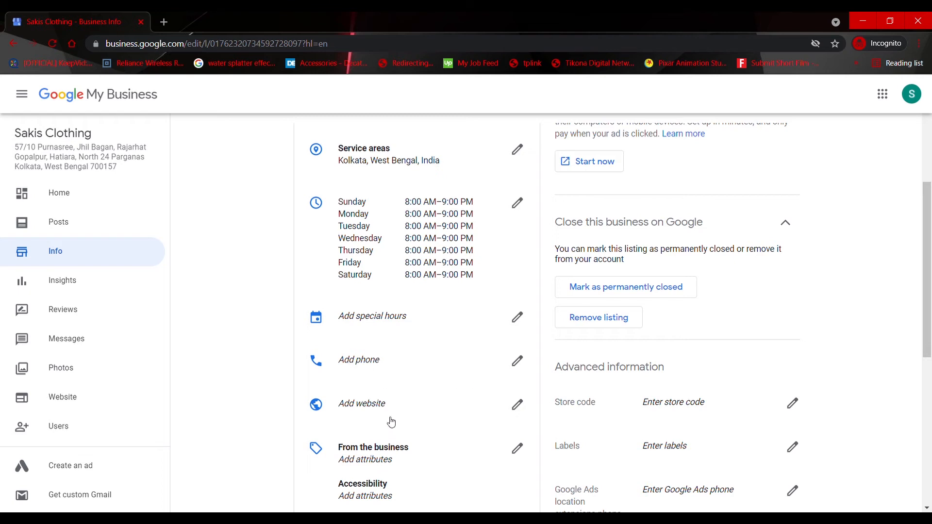
scroll(383, 416, up, 3)
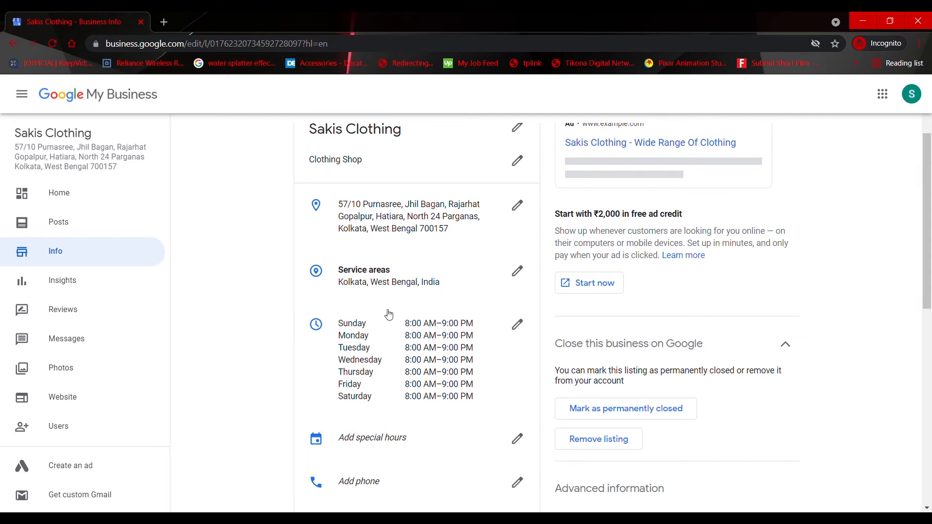
scroll(485, 273, up, 2)
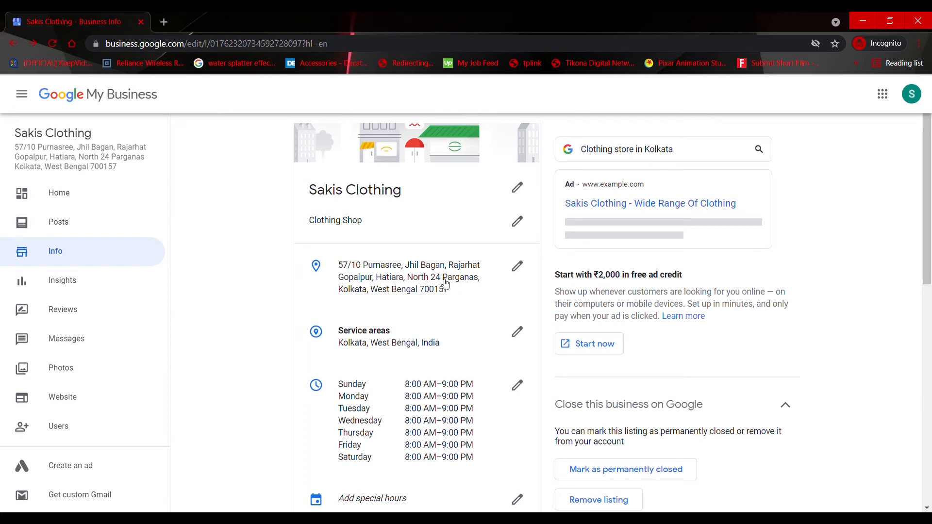
scroll(445, 283, down, 3)
scroll(815, 367, down, 1)
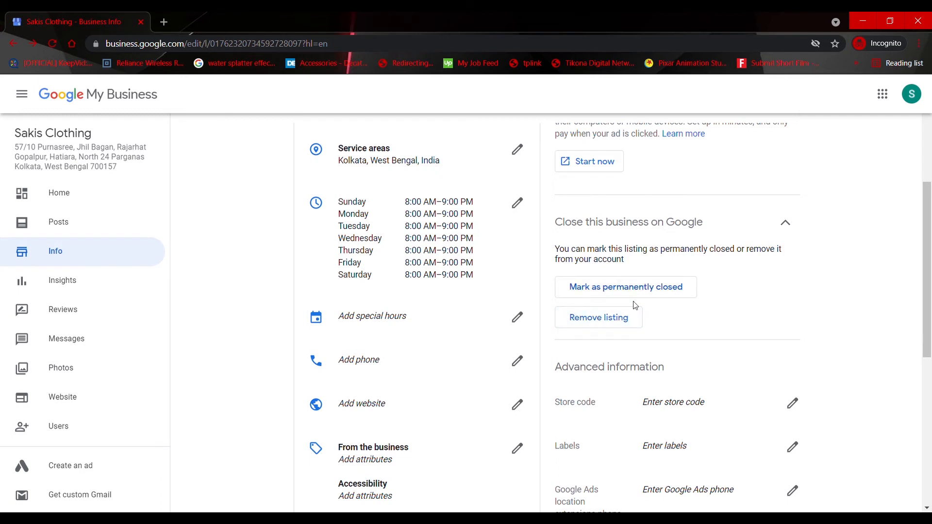
scroll(835, 342, down, 1)
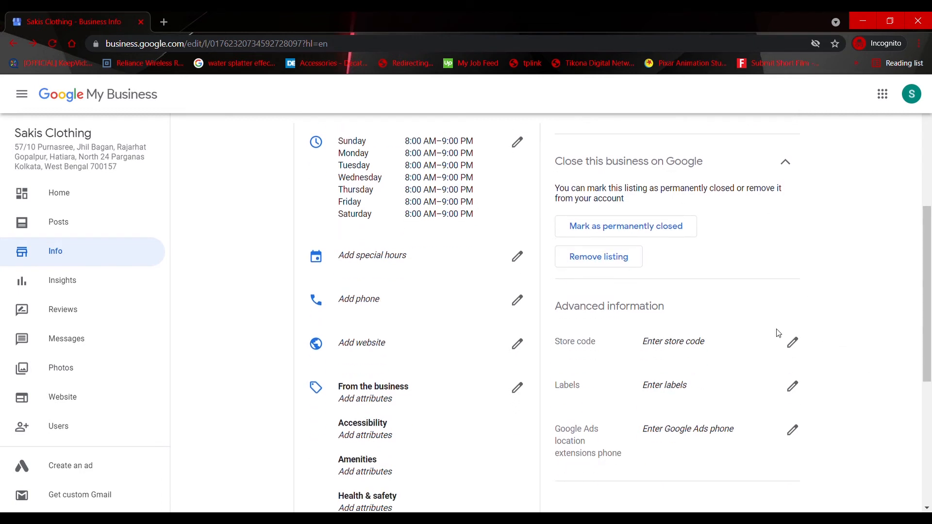
scroll(471, 407, down, 1)
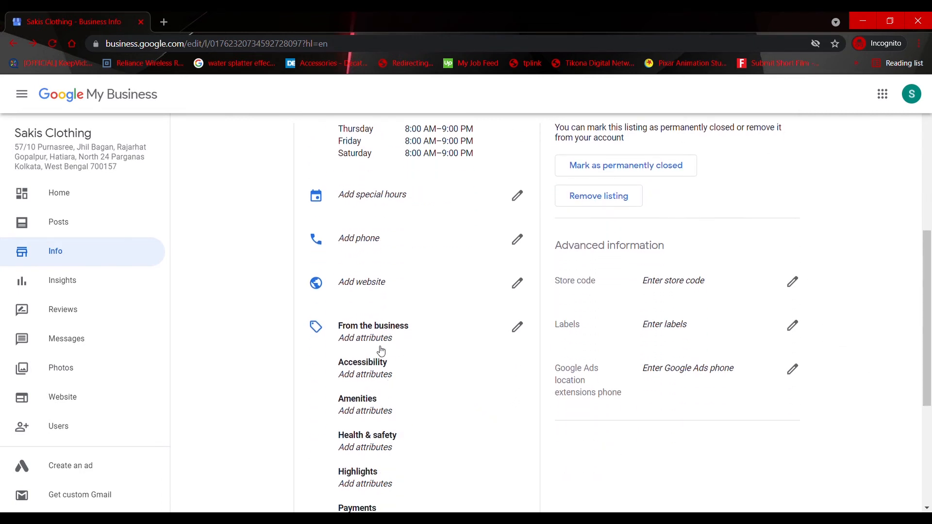
scroll(408, 473, down, 2)
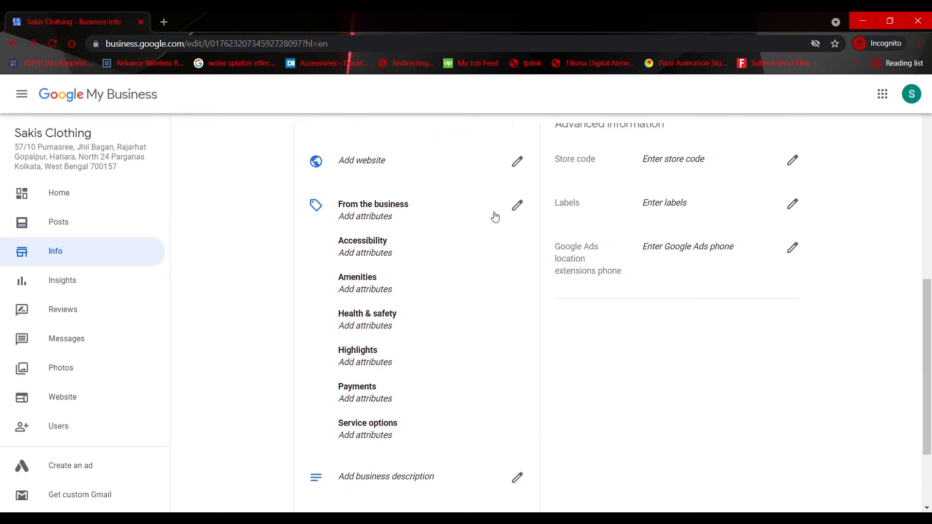
Open the business attributes for editing and add free Wi-Fi under amenities
click(518, 207)
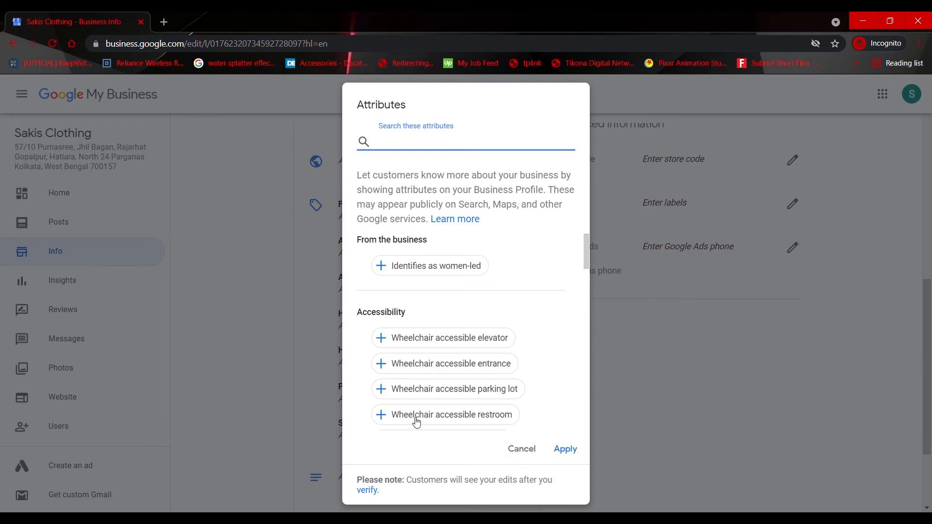
scroll(417, 424, down, 5)
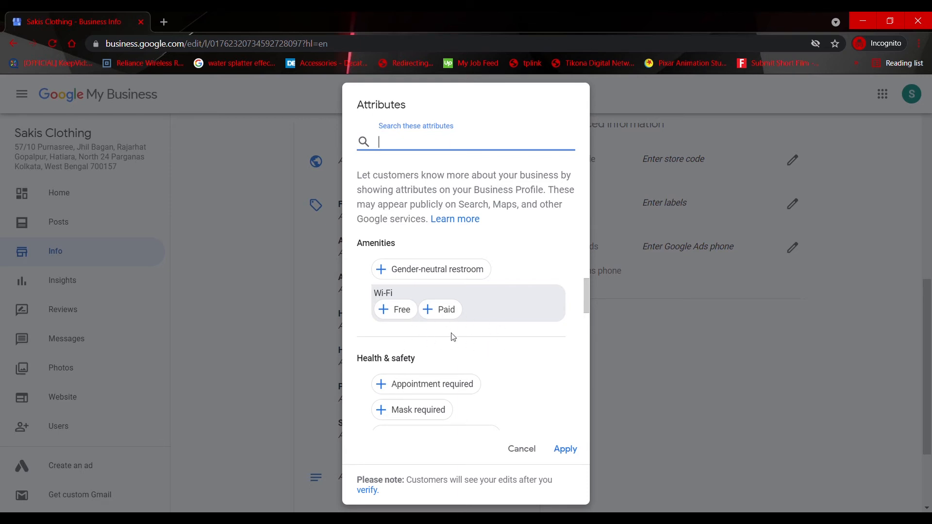
click(395, 313)
Add the health and safety attributes Mask required, Staff wear masks and Temperature check required, plus the LGBTQ friendly highlight
scroll(528, 369, down, 1)
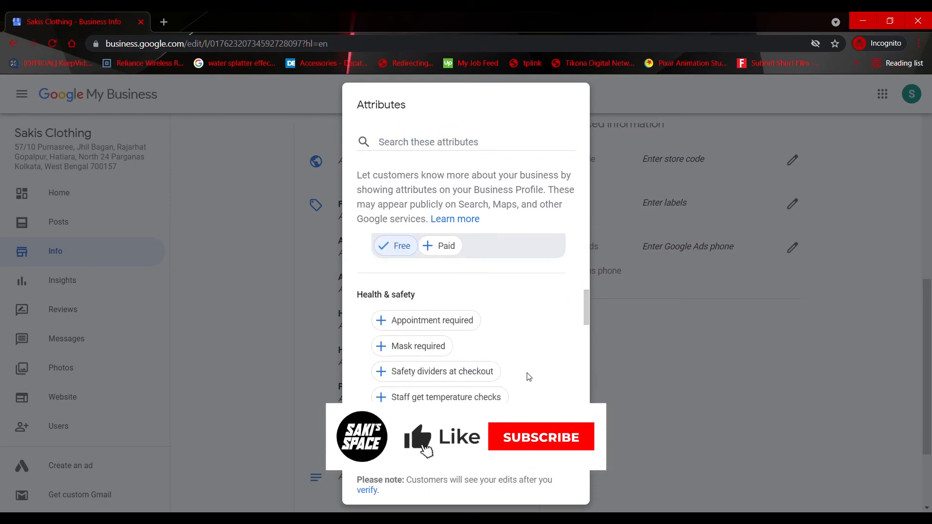
scroll(528, 378, down, 1)
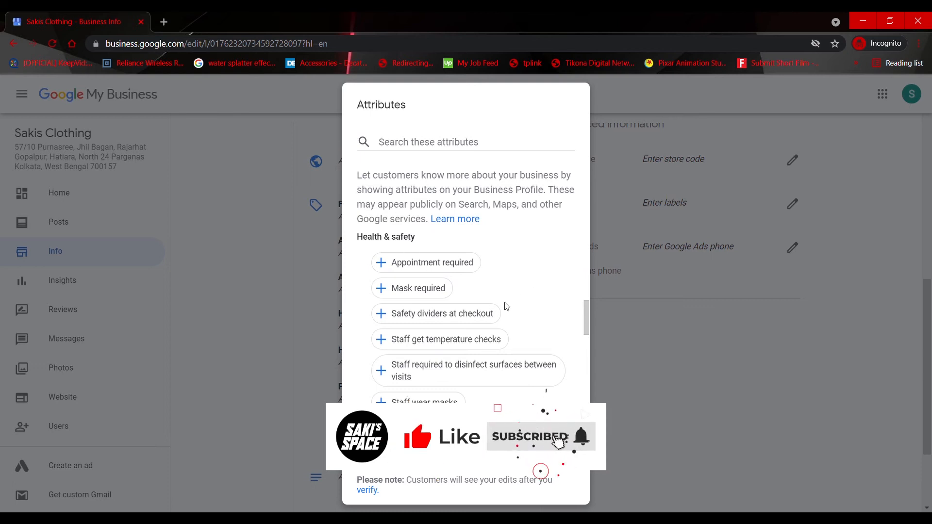
click(415, 288)
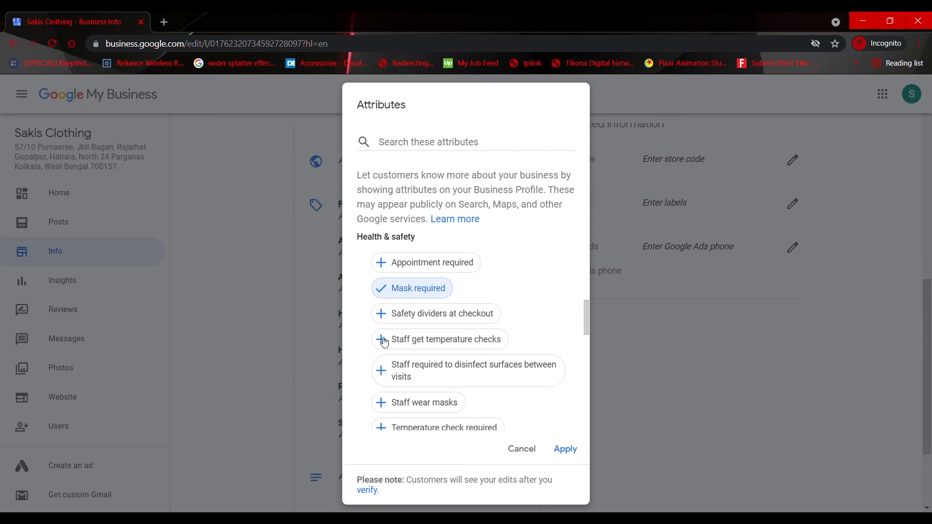
click(418, 409)
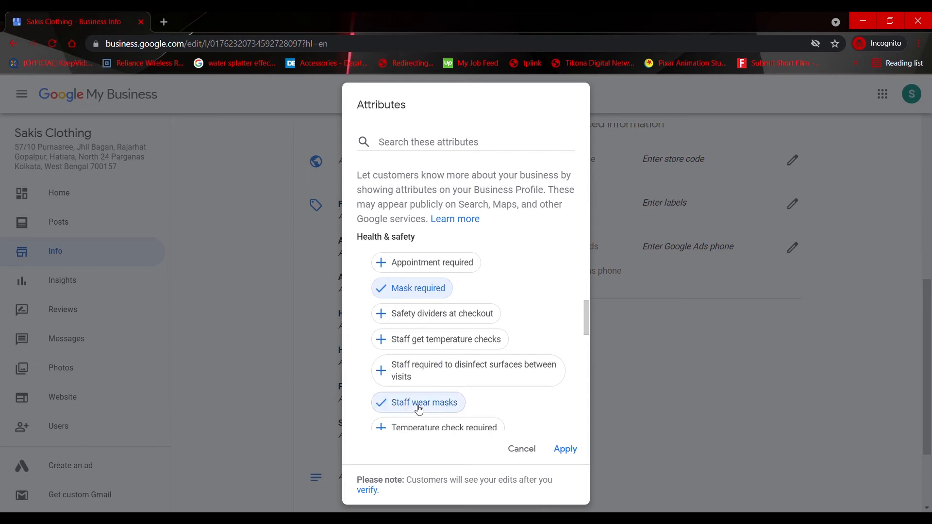
scroll(459, 337, down, 3)
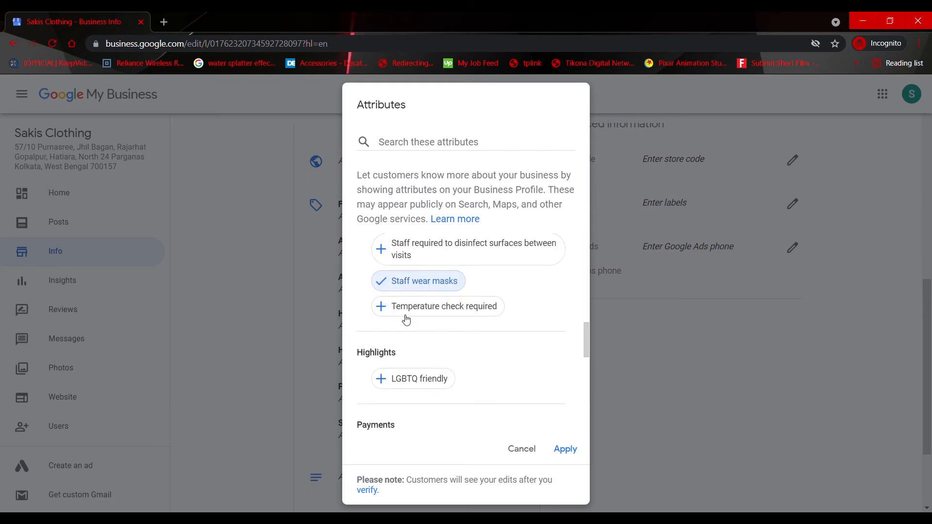
click(483, 312)
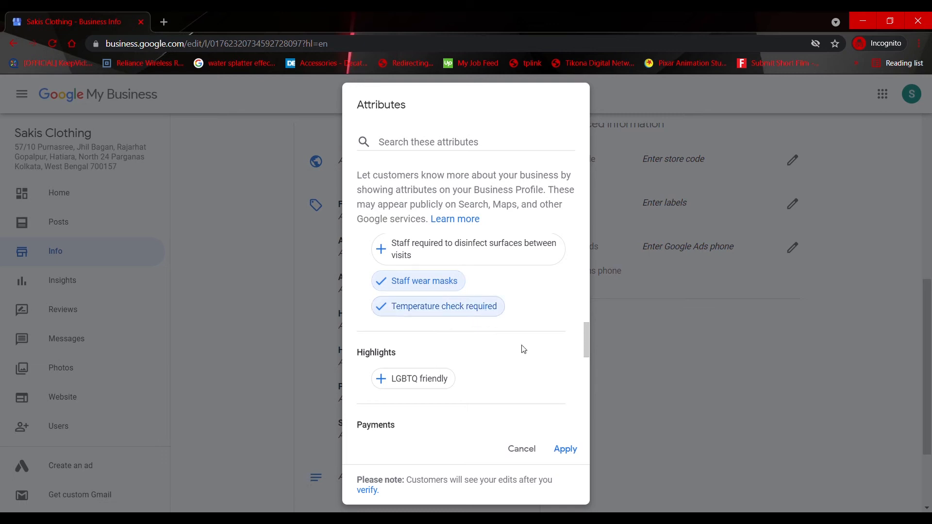
click(416, 381)
Add the payment attributes Cash-only, VISA, MasterCard, Debit cards and Google Pay
scroll(501, 385, down, 3)
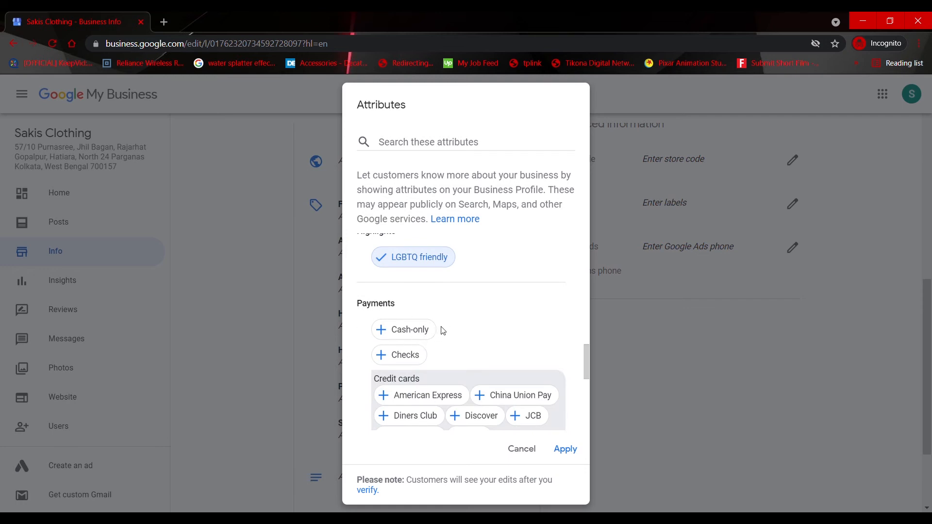
scroll(437, 334, down, 1)
click(408, 270)
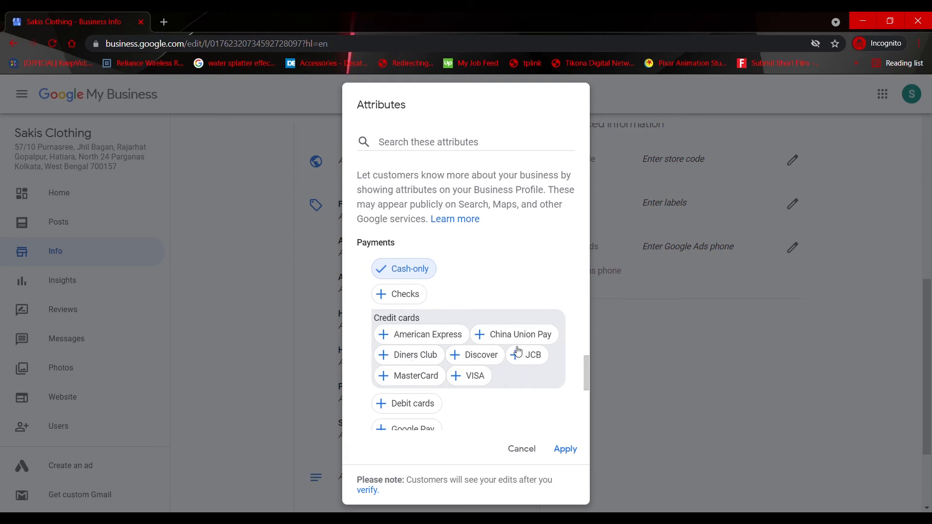
scroll(475, 386, down, 1)
click(463, 320)
click(416, 323)
click(406, 343)
click(427, 375)
Add the service options Delivery, In-store pickup, In-store shopping and Same-day delivery, and apply the attributes
scroll(486, 388, down, 3)
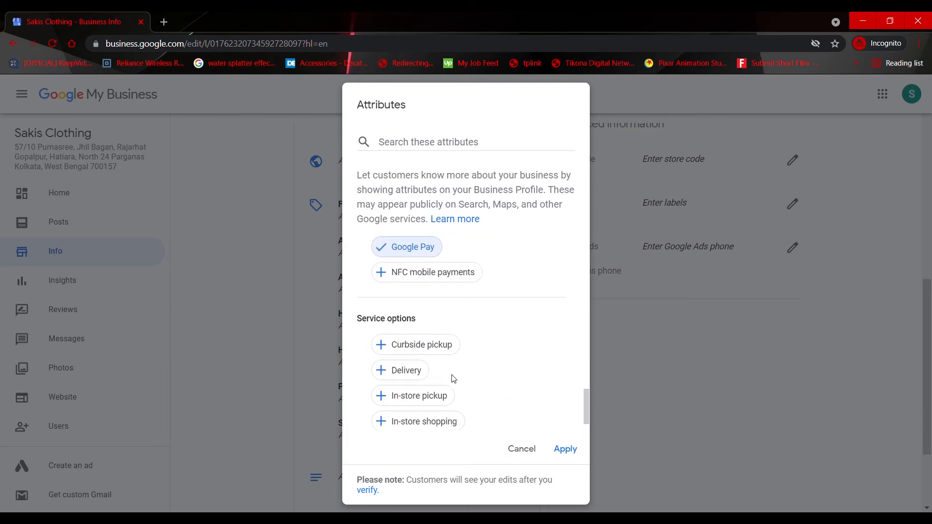
scroll(462, 379, down, 1)
click(400, 340)
click(410, 372)
click(422, 392)
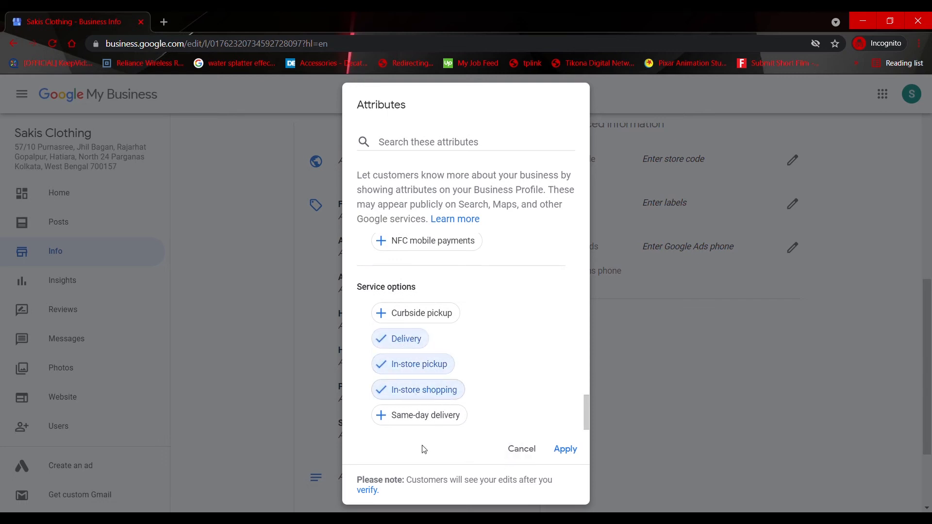
click(433, 415)
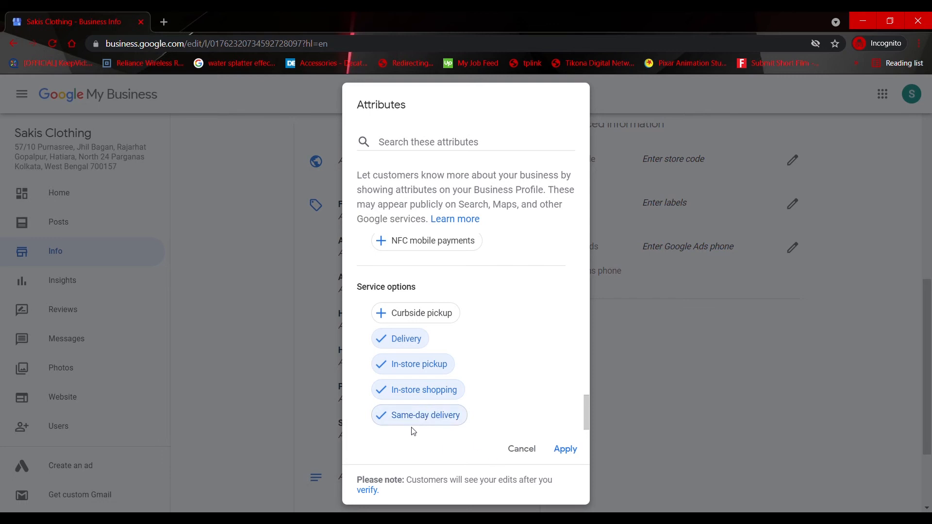
click(559, 450)
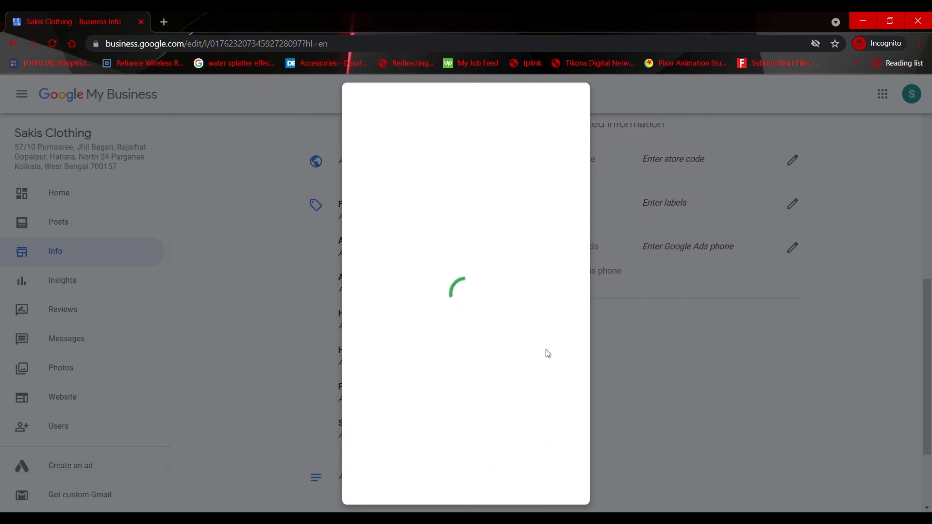
scroll(463, 364, down, 4)
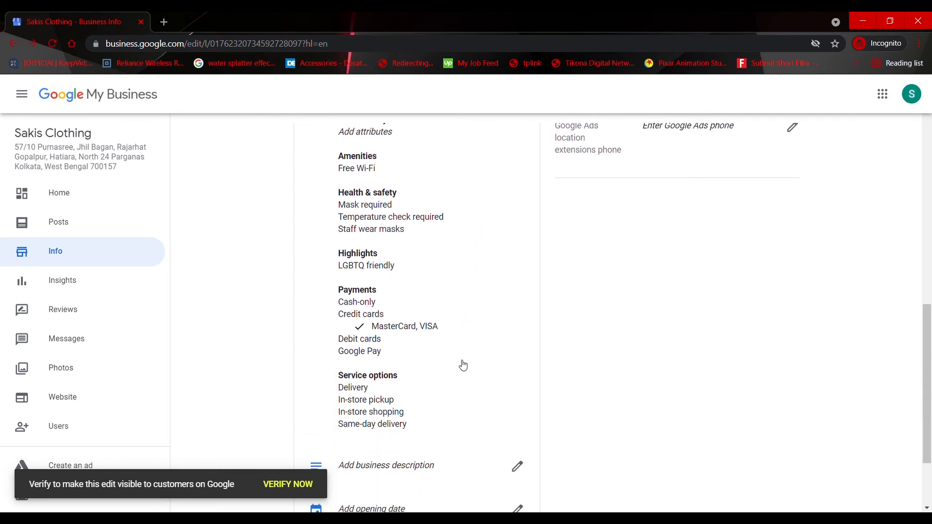
scroll(463, 365, down, 2)
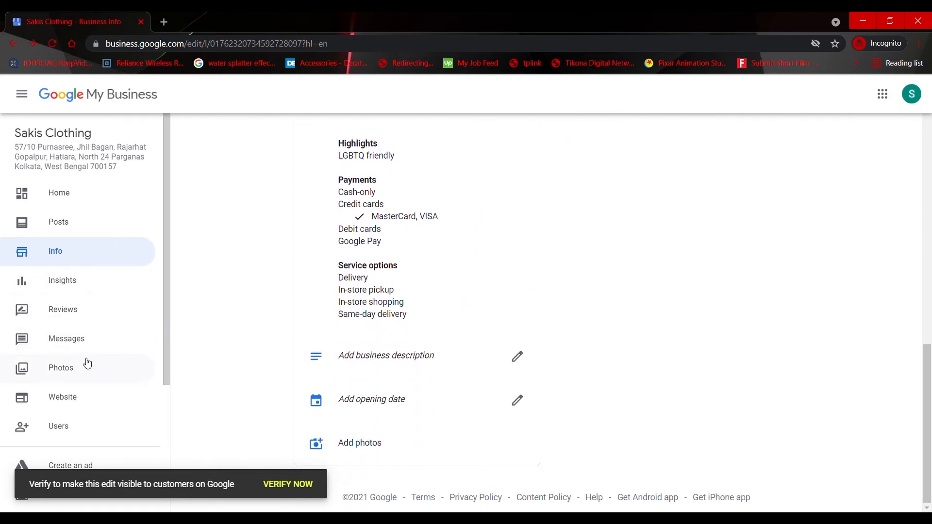
Open the business's Photos page, dismiss the posting tip, and look at the general photo and video upload dialog without uploading
click(70, 383)
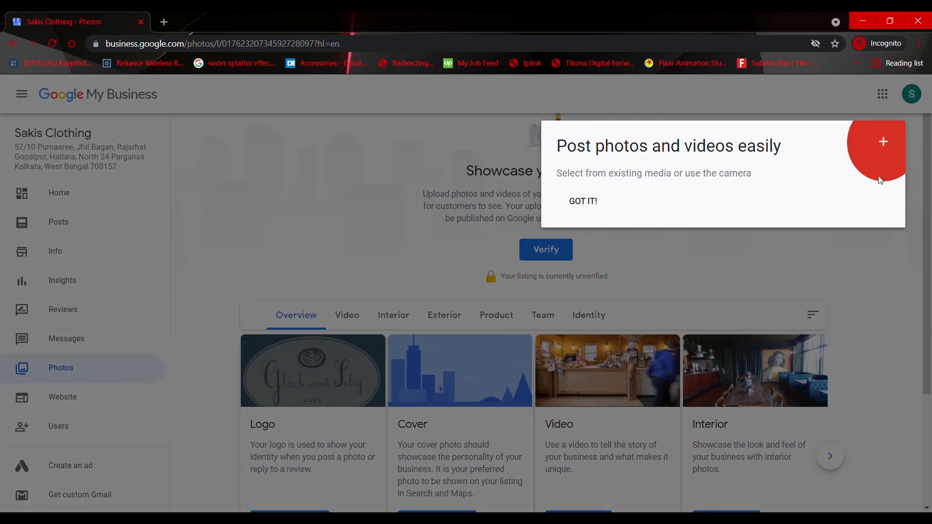
click(791, 329)
scroll(491, 343, down, 2)
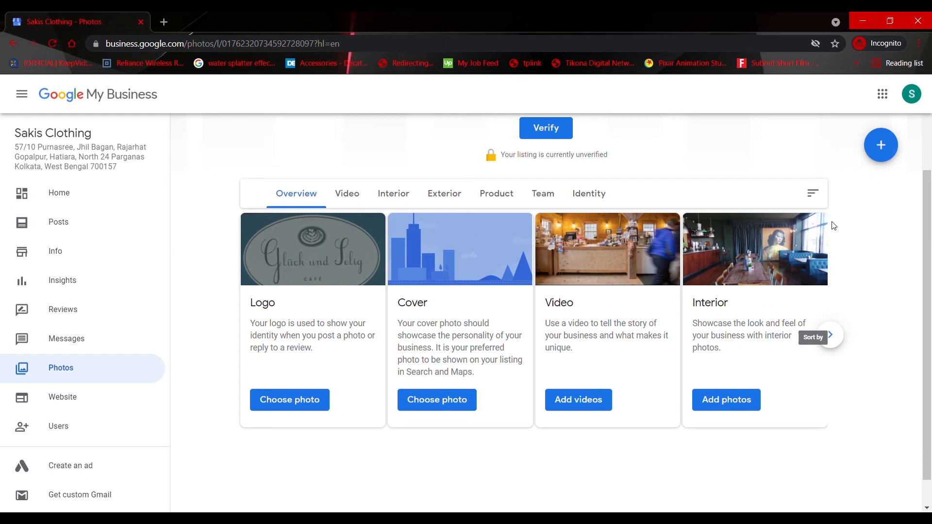
click(882, 156)
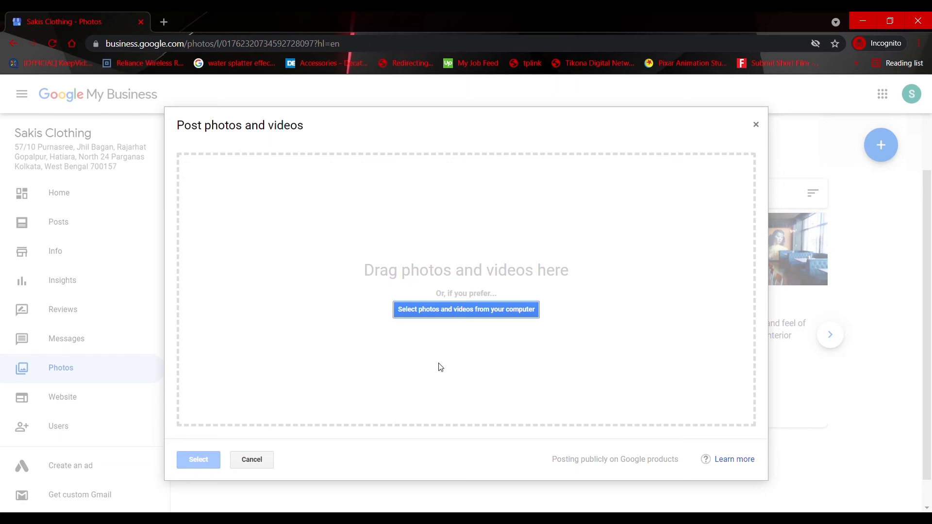
click(755, 125)
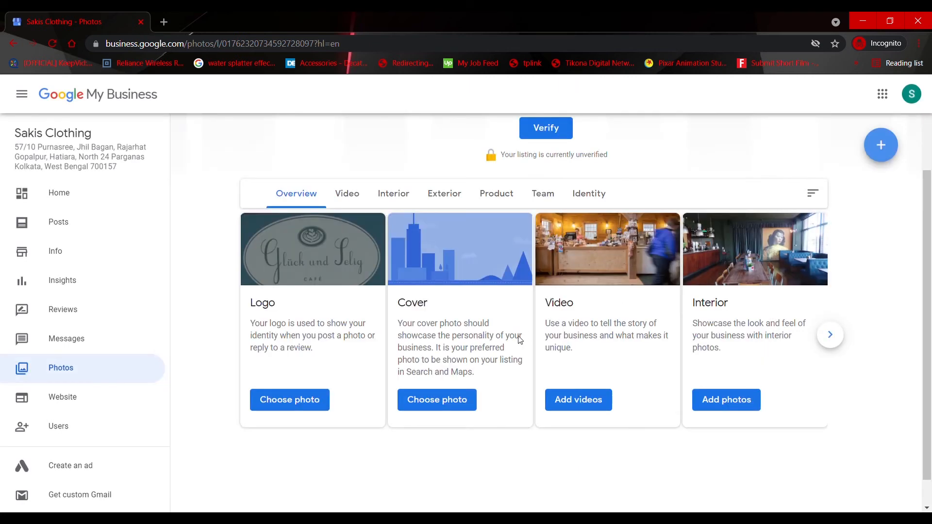
Set Profile Picture.png as the business logo, expanding the crop region to cover the full image
click(289, 408)
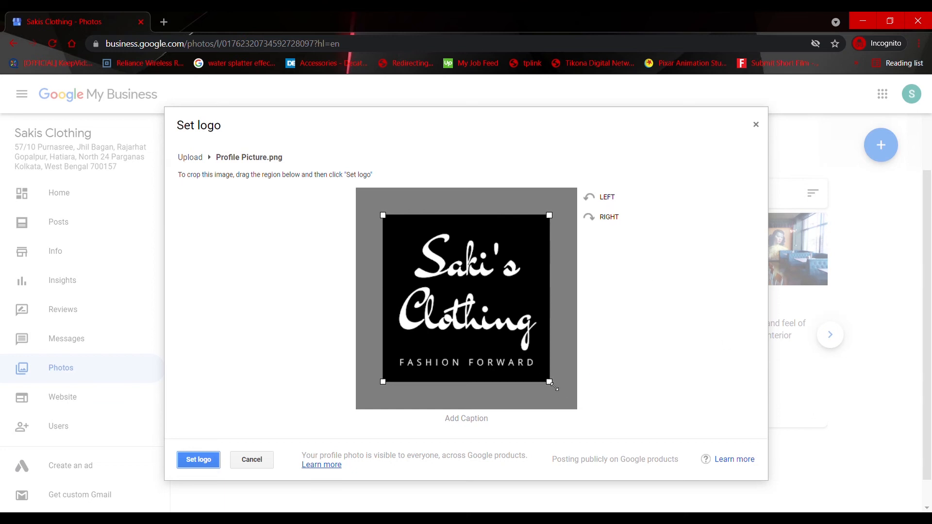
drag(553, 385, 583, 414)
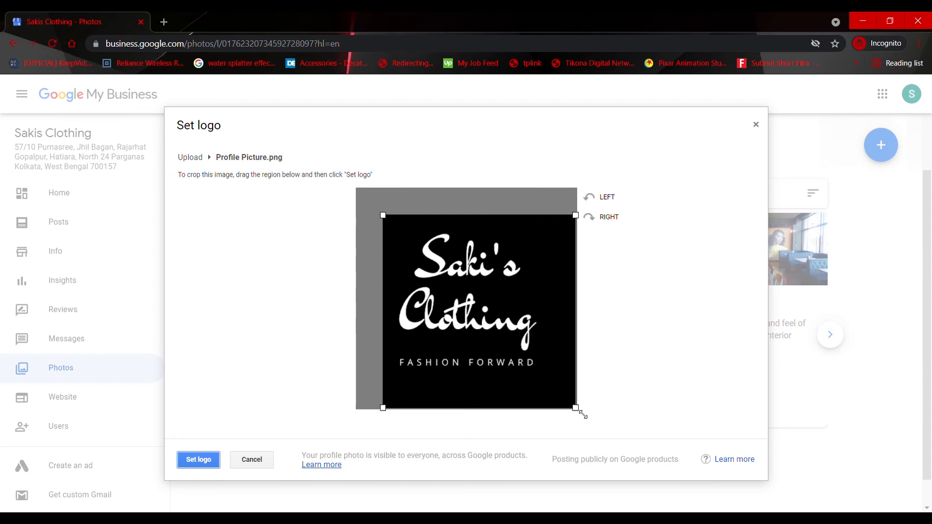
drag(383, 215, 362, 199)
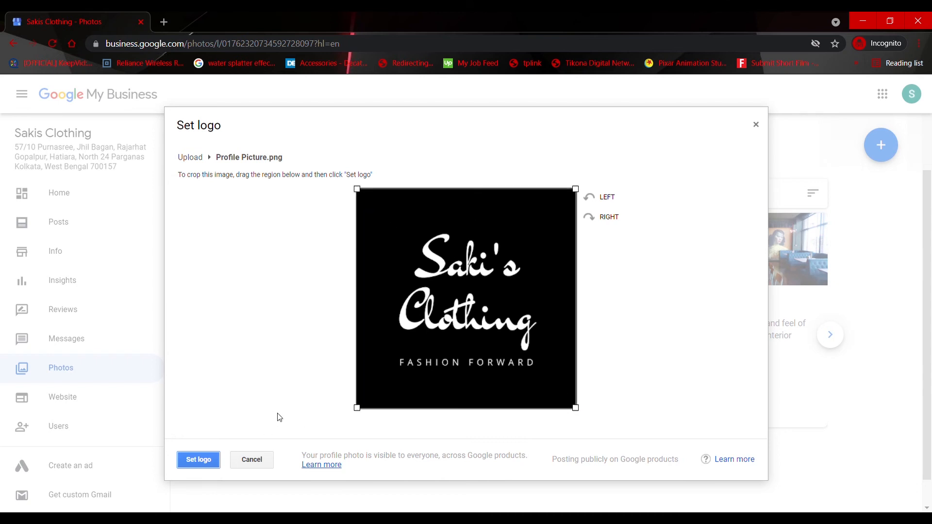
click(196, 461)
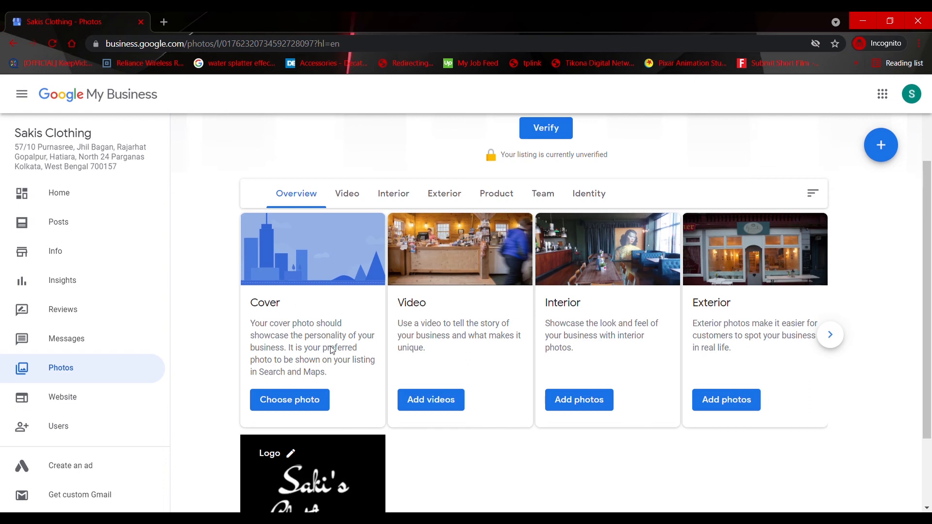
Upload the New Collection banner image from the computer as the business's cover photo
click(293, 405)
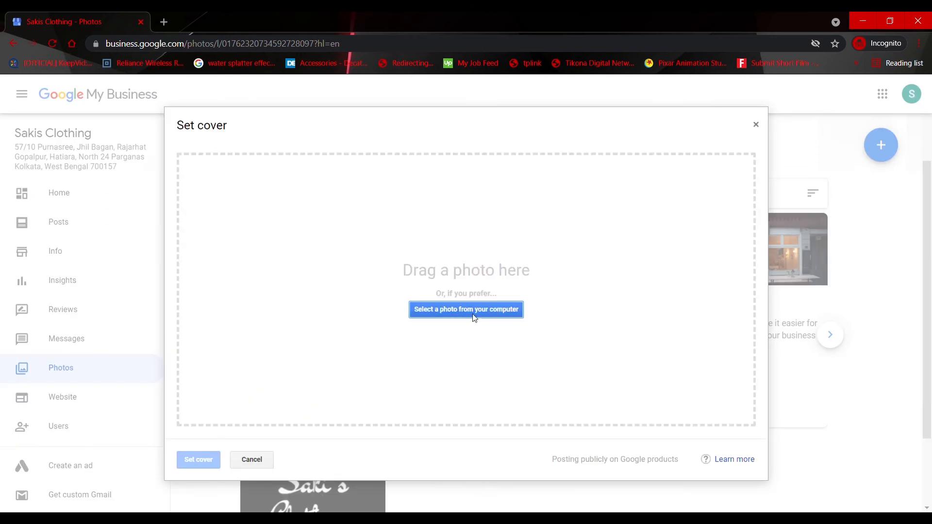
click(472, 313)
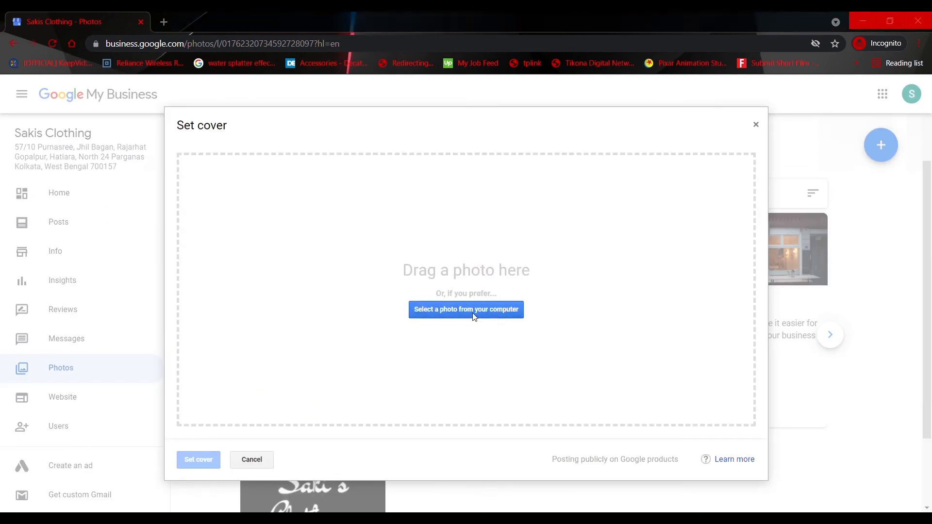
click(604, 400)
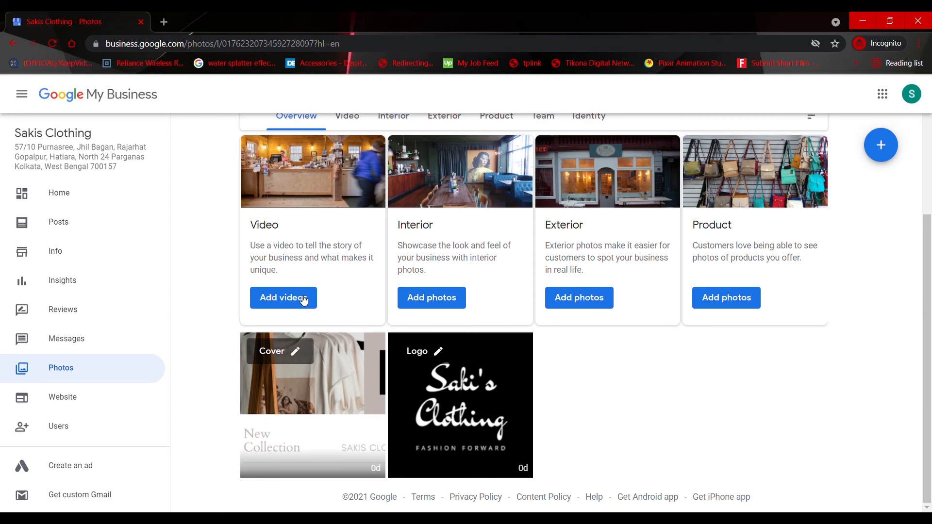
Check the Team and Product photo categories on the Sakis Clothing Photos page
scroll(548, 307, up, 1)
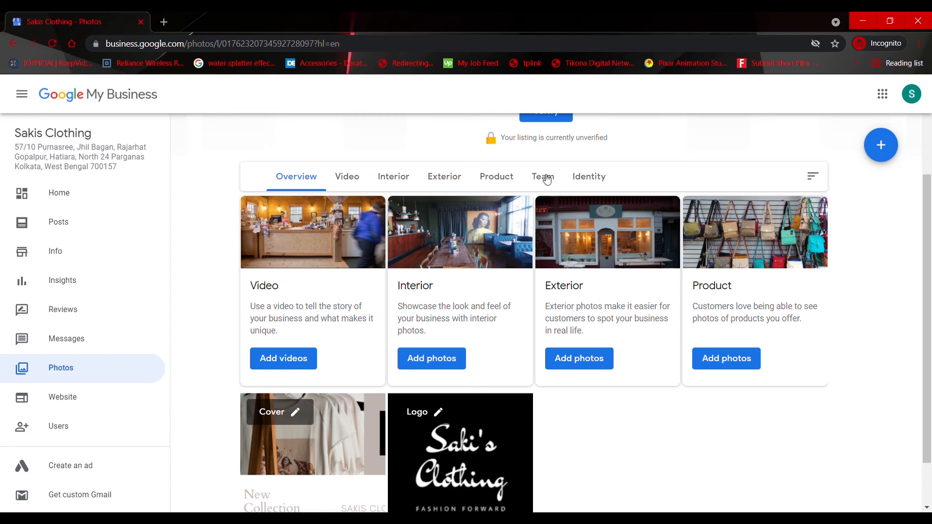
click(535, 185)
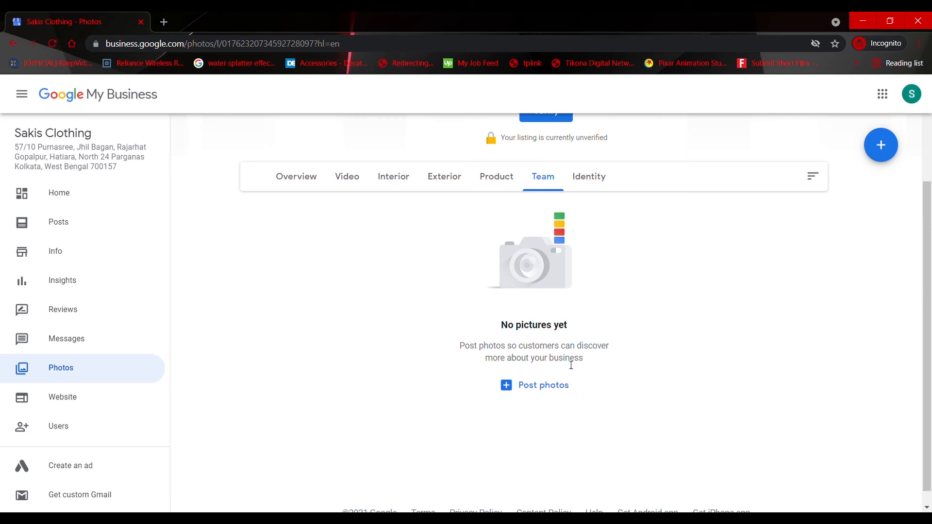
click(508, 184)
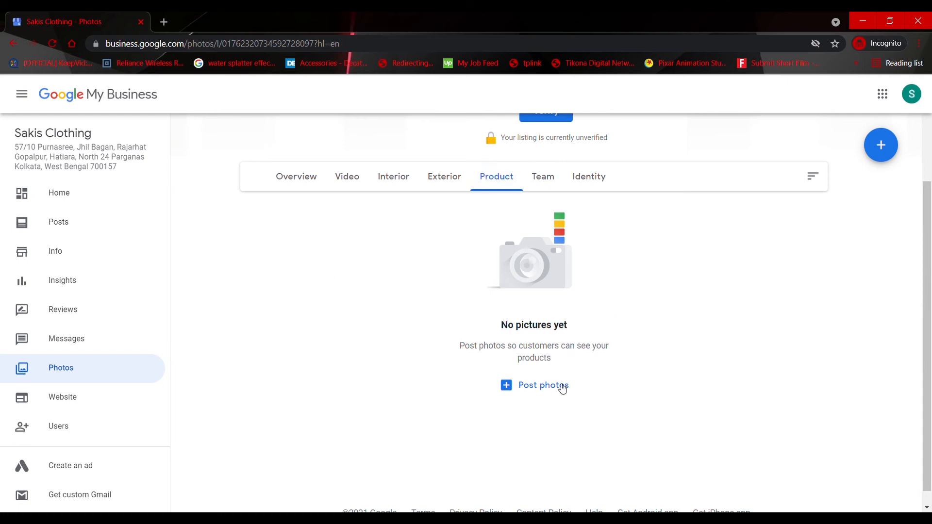
Review the Website, Messages, Home, Insights and Info pages of the Sakis Clothing profile
click(23, 410)
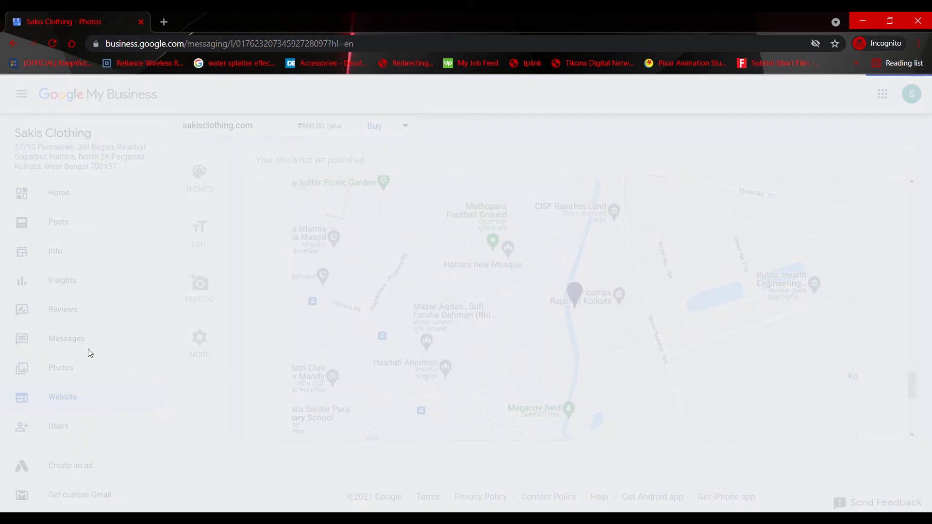
click(29, 339)
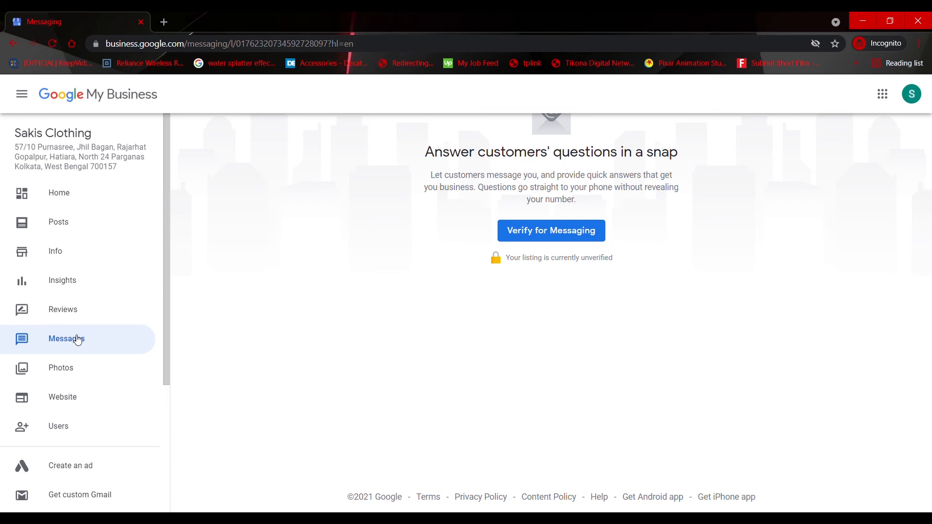
click(106, 201)
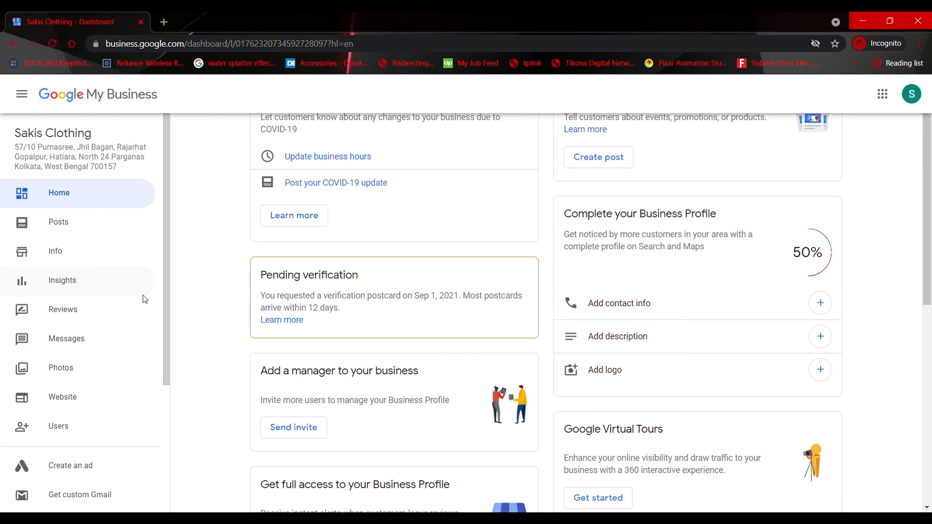
click(55, 286)
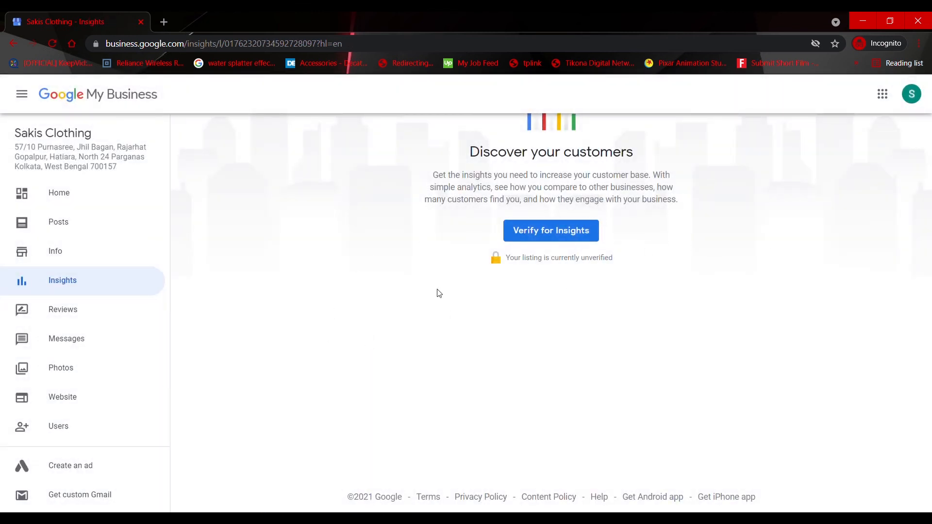
click(57, 255)
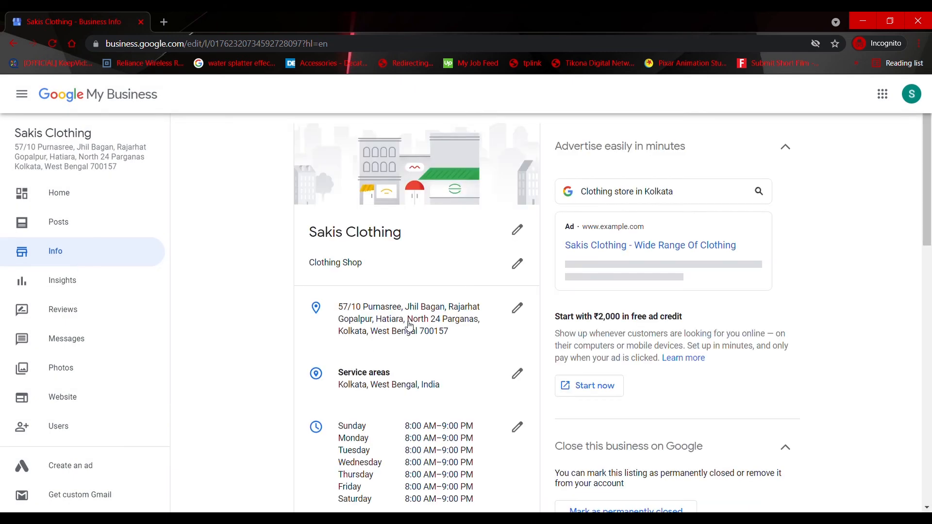
scroll(409, 326, down, 3)
scroll(409, 326, up, 3)
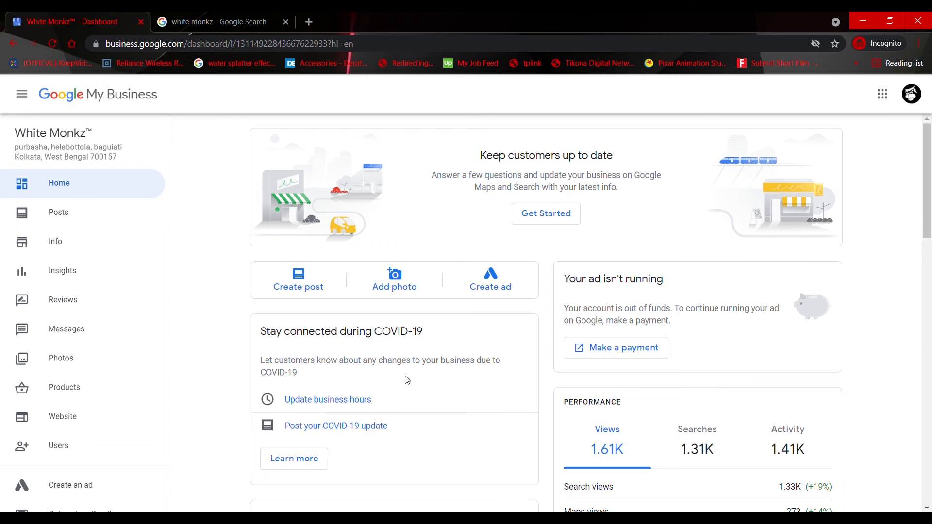
View White Monkz's managed products, and compare them with the start of the product carousel in its Google Search listing
click(78, 402)
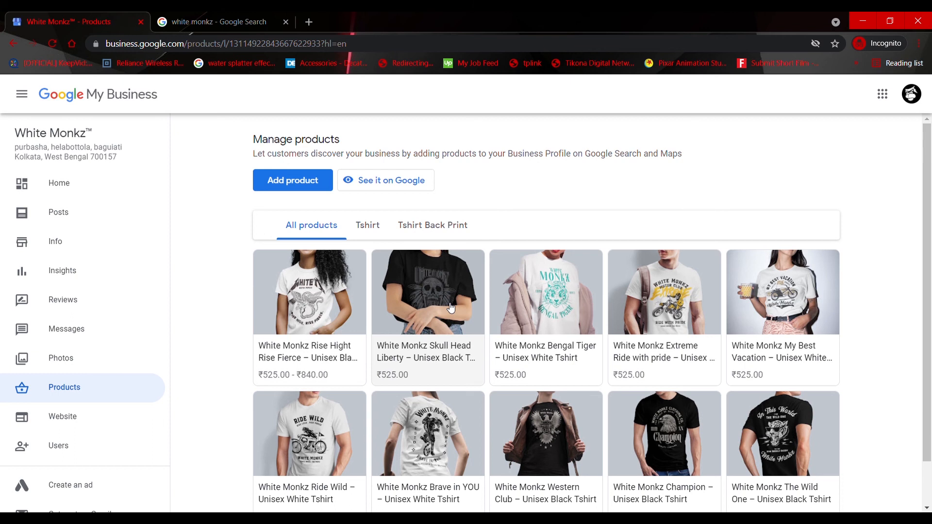
click(219, 16)
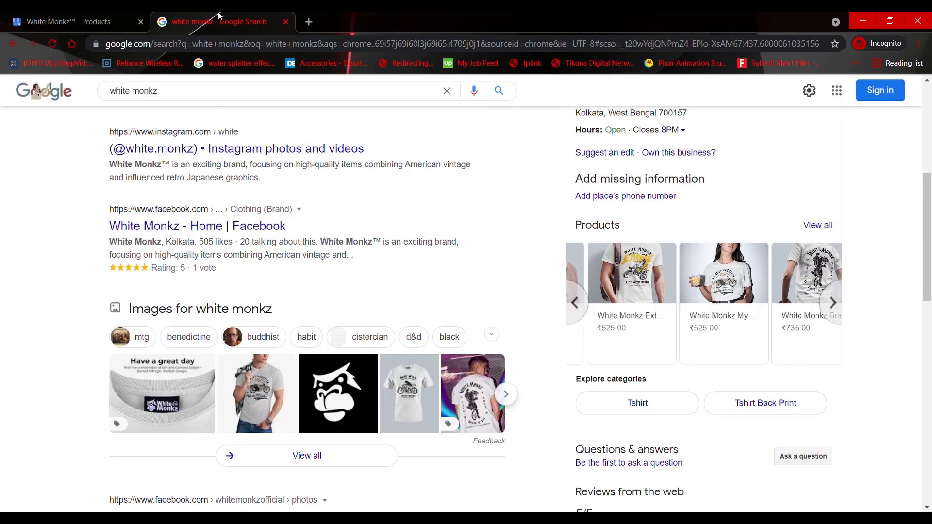
scroll(473, 260, up, 5)
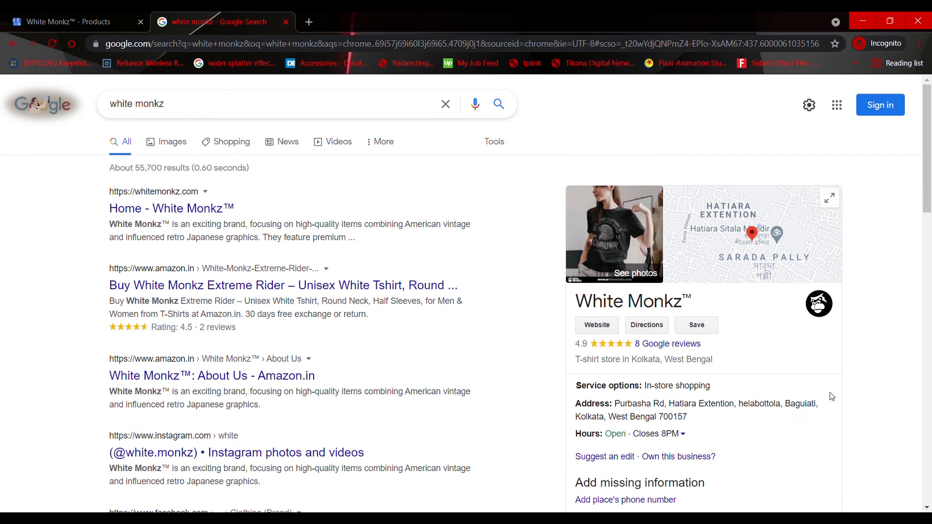
scroll(831, 396, down, 2)
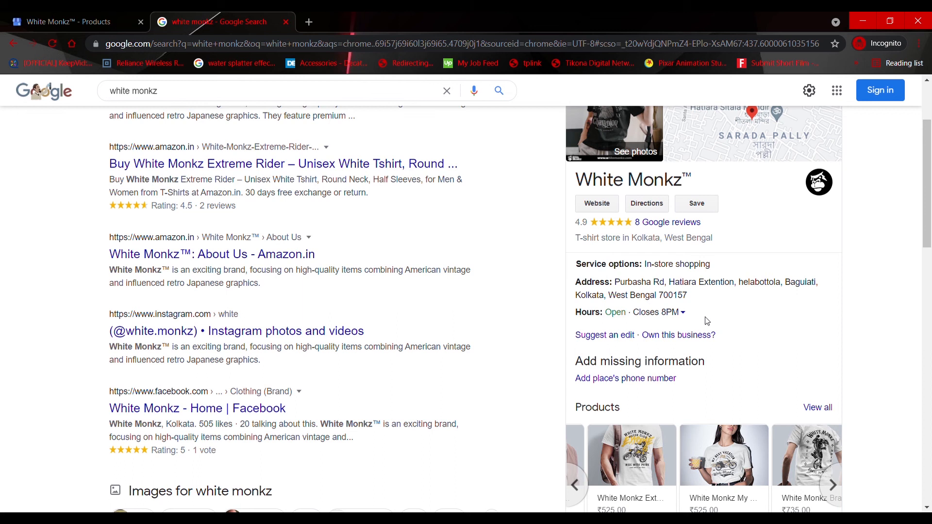
scroll(707, 321, down, 2)
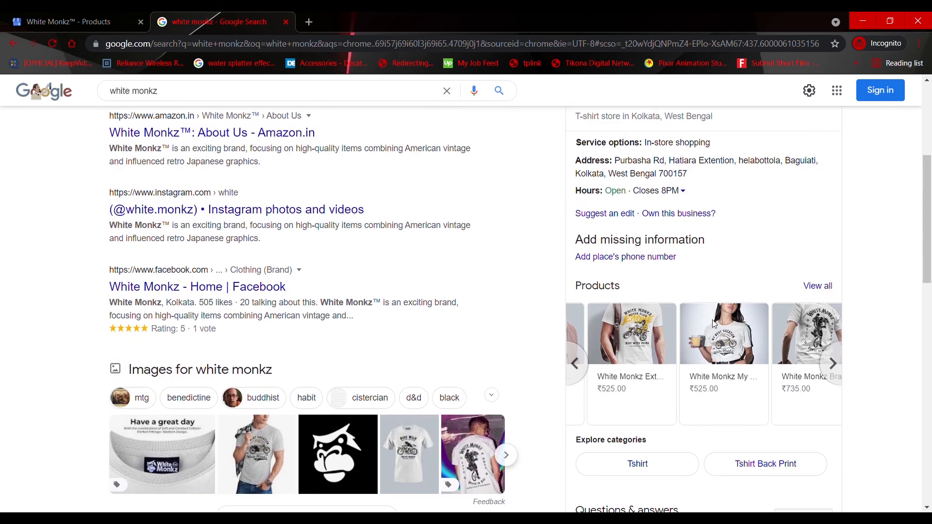
click(573, 370)
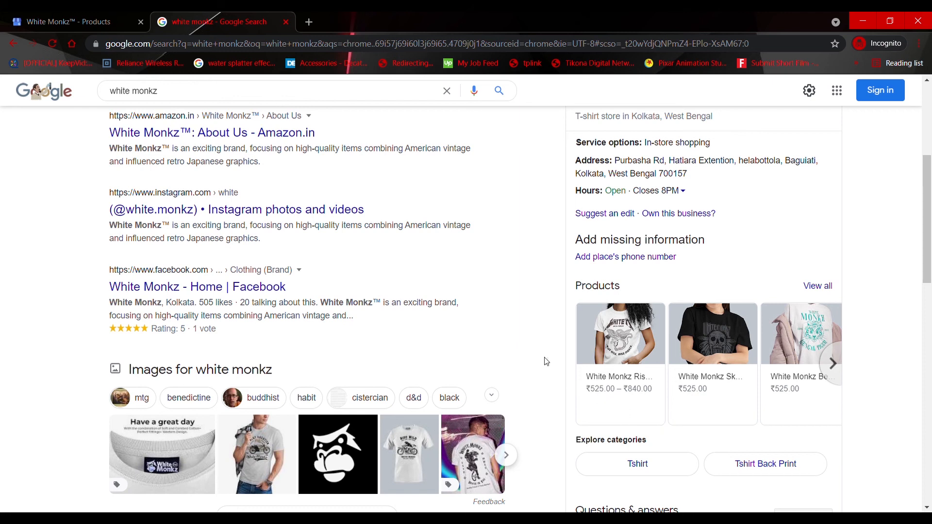
Examine White Monkz's Google Search listing, from its business details and products through the reviews to the business description
scroll(480, 299, up, 5)
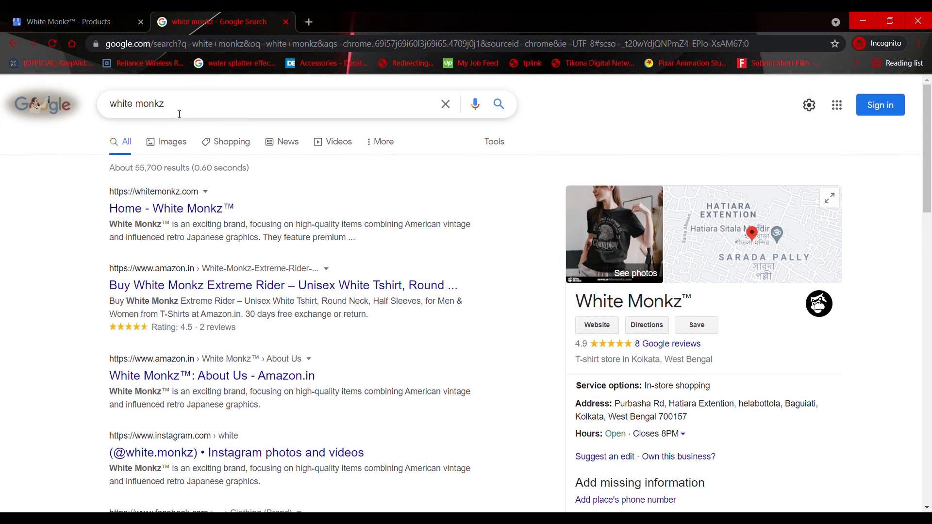
scroll(740, 375, down, 3)
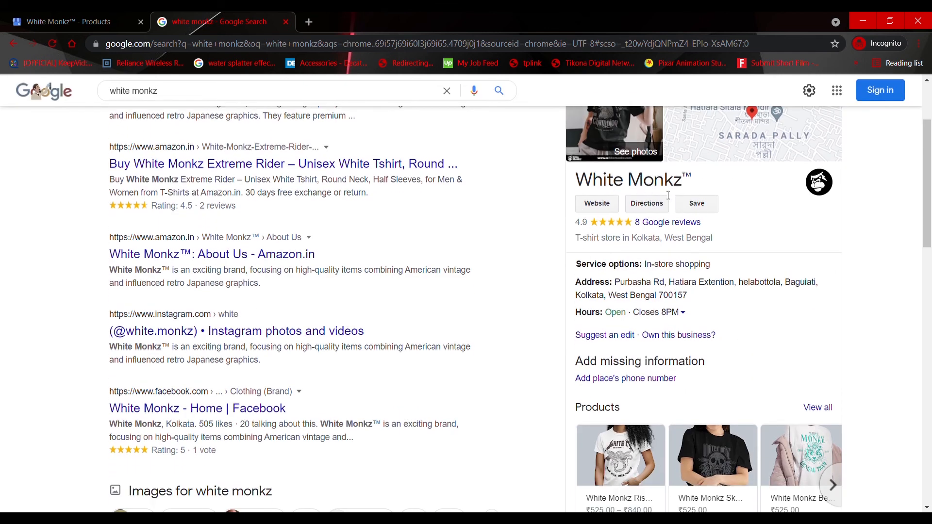
scroll(591, 245, down, 1)
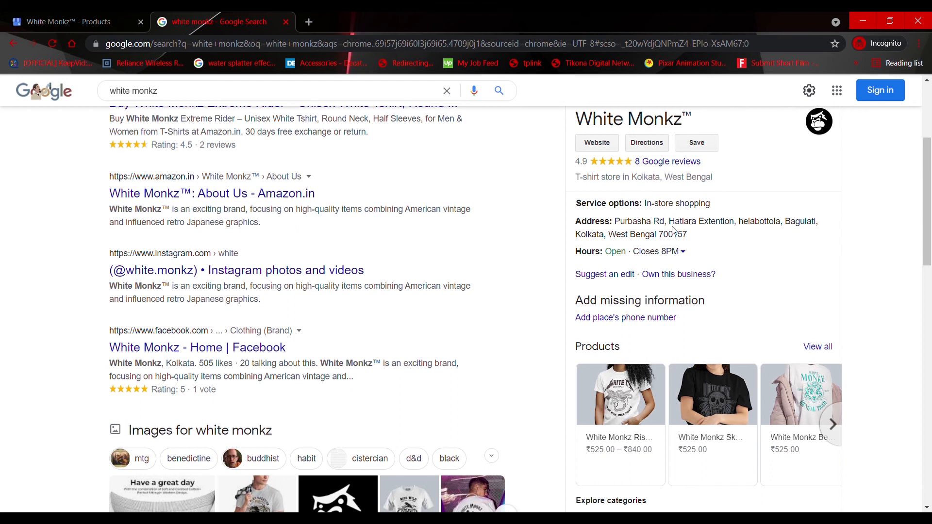
scroll(607, 204, down, 2)
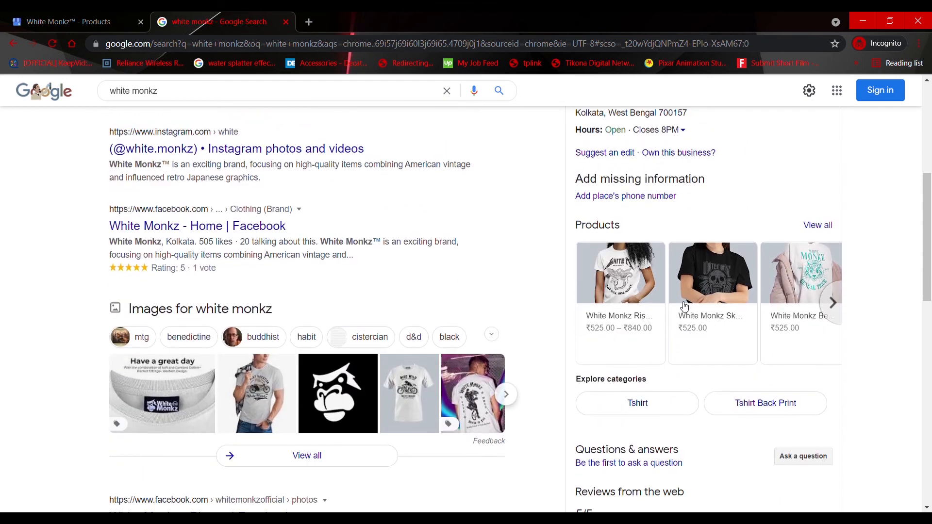
scroll(658, 276, down, 1)
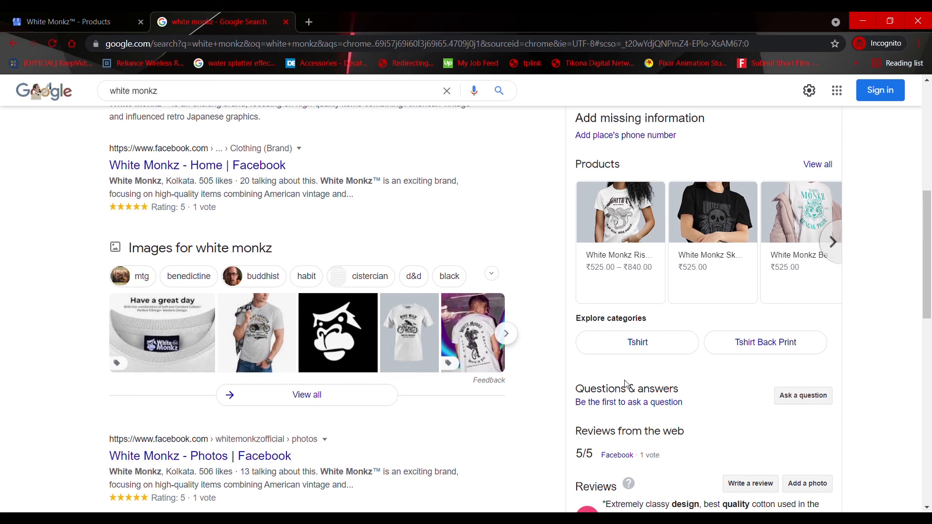
scroll(842, 361, down, 1)
scroll(842, 361, down, 3)
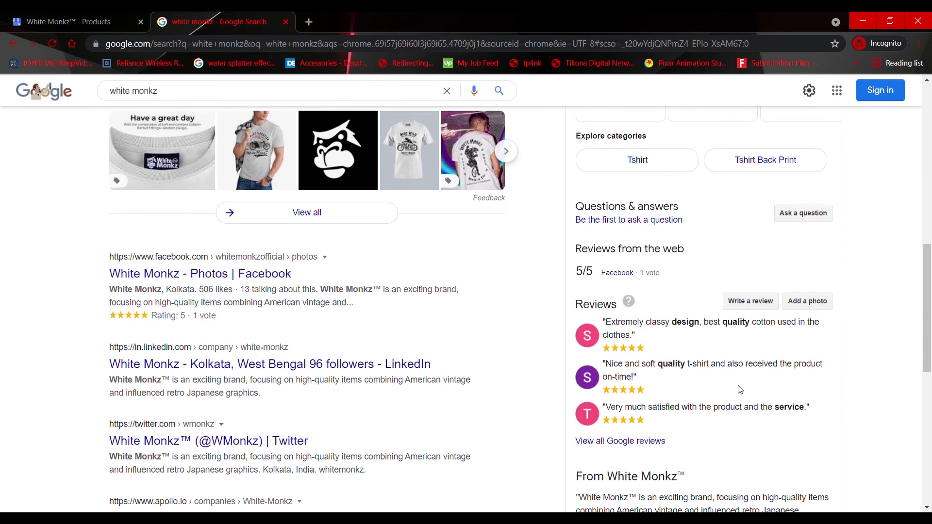
scroll(708, 418, down, 3)
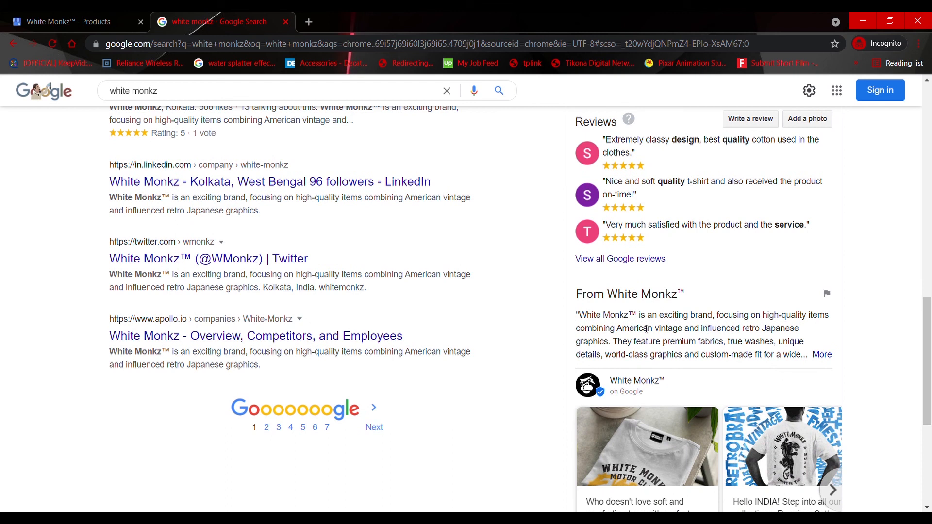
Browse the business posts published in White Monkz's Google Search listing, up to the Rise Hight Rise Fierce T-shirt post
scroll(650, 328, down, 2)
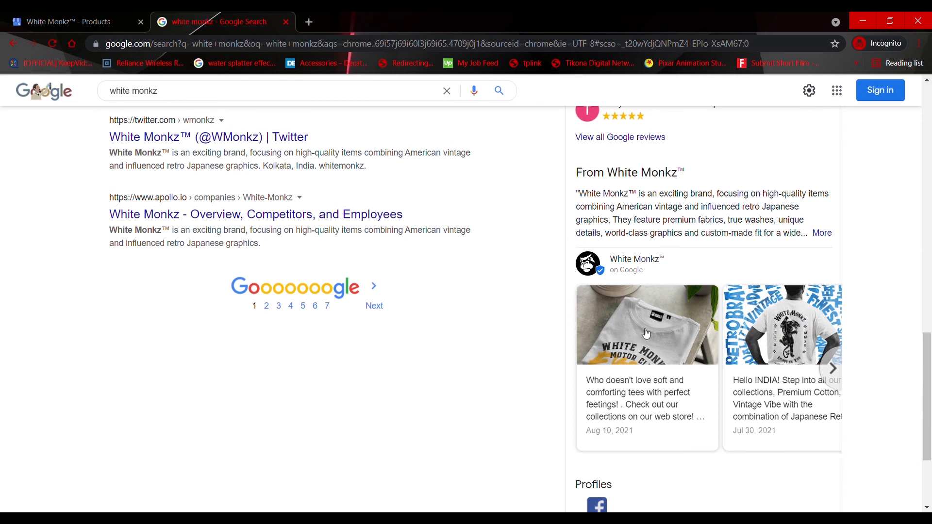
click(834, 372)
click(835, 372)
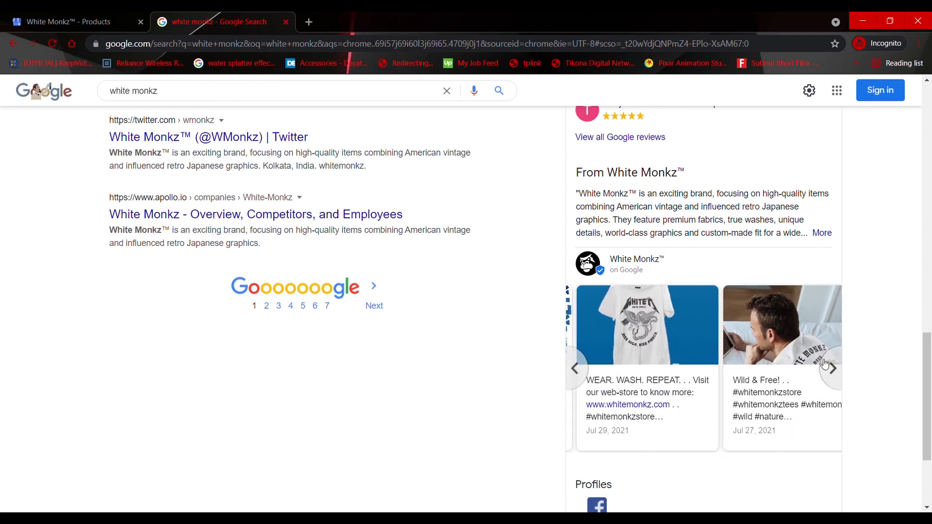
click(844, 368)
click(845, 368)
click(845, 368)
click(846, 368)
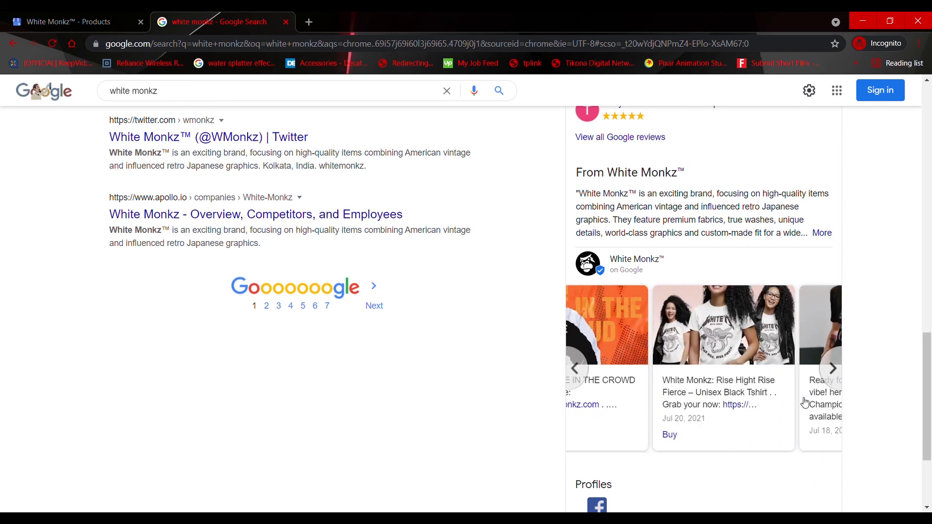
click(576, 379)
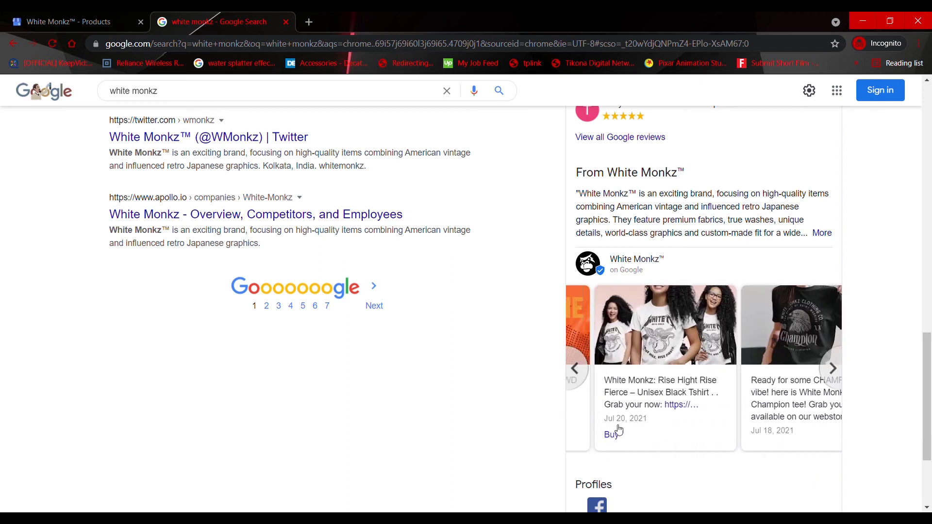